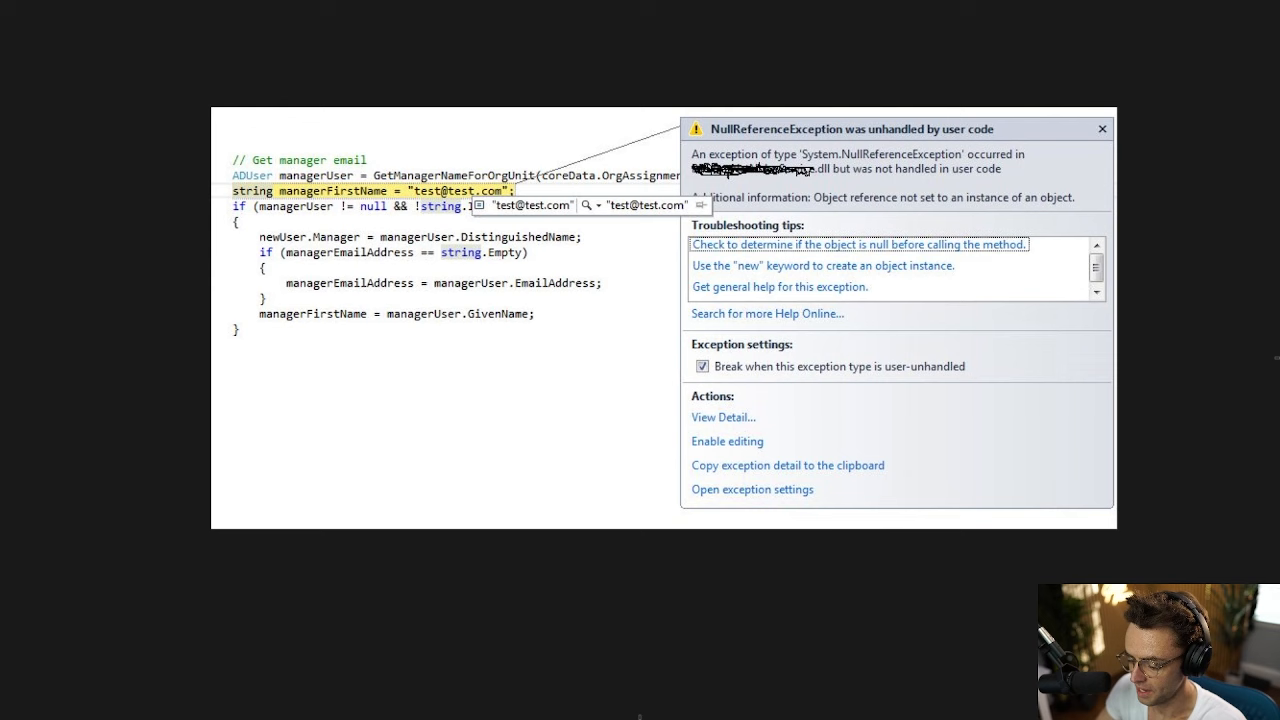
{"action": "scroll", "coordinate": [127, 401], "scroll_direction": "down", "scroll_amount": 5}
{"action": "scroll", "coordinate": [127, 401], "scroll_direction": "down", "scroll_amount": 5}
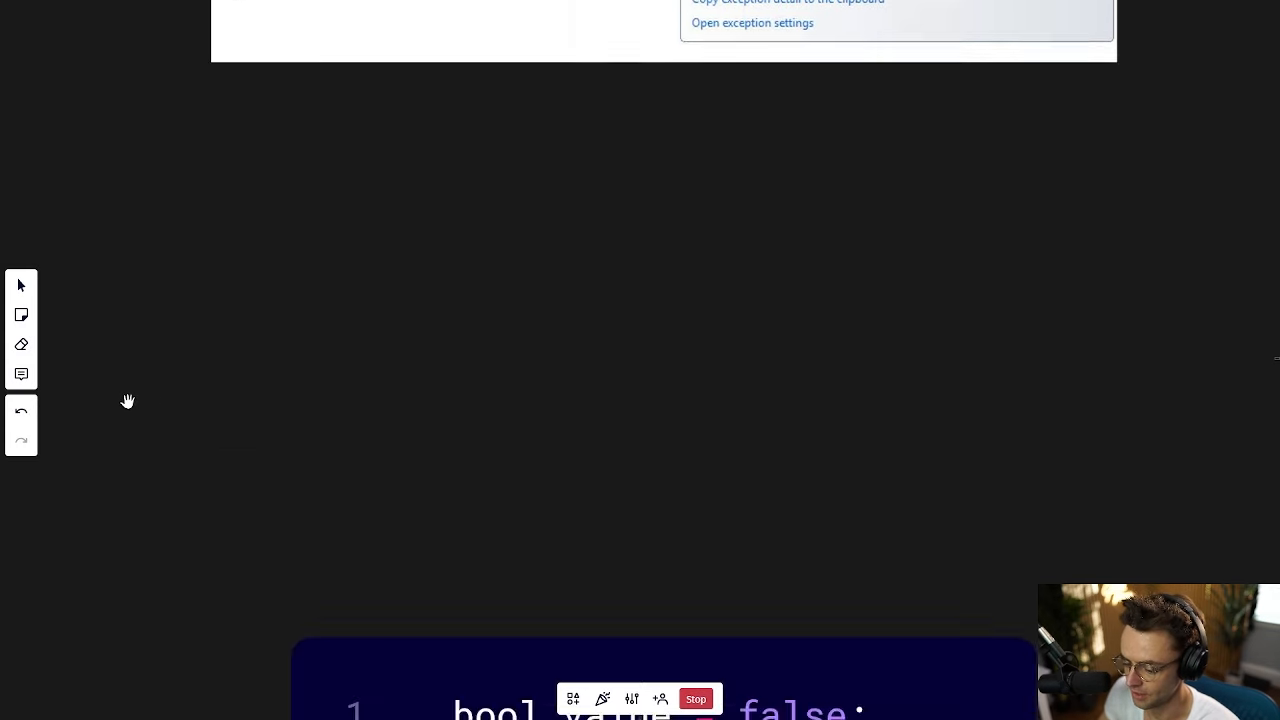
{"action": "scroll", "coordinate": [127, 401], "scroll_direction": "down", "scroll_amount": 5}
{"action": "scroll", "coordinate": [127, 401], "scroll_direction": "down", "scroll_amount": 3}
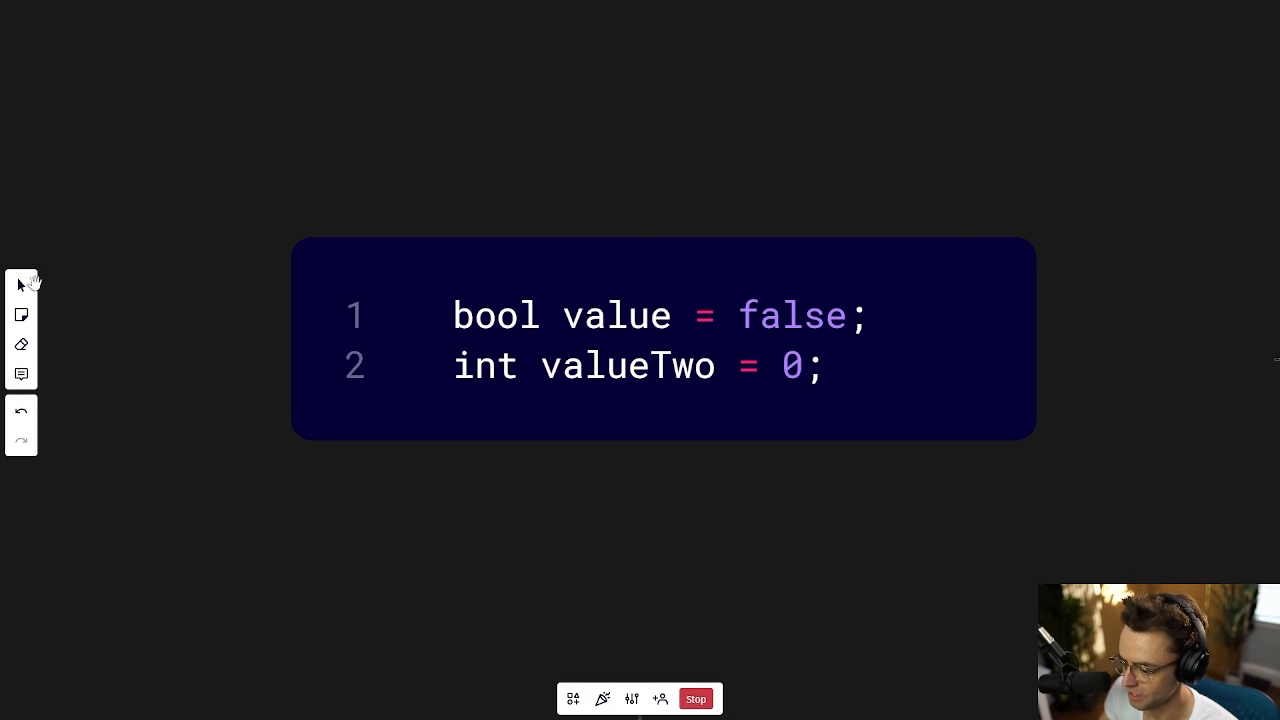
Replace false and the 0 in the Miro code block with null.
{"action": "left_click", "coordinate": [20, 285]}
{"action": "double_click", "coordinate": [797, 318]}
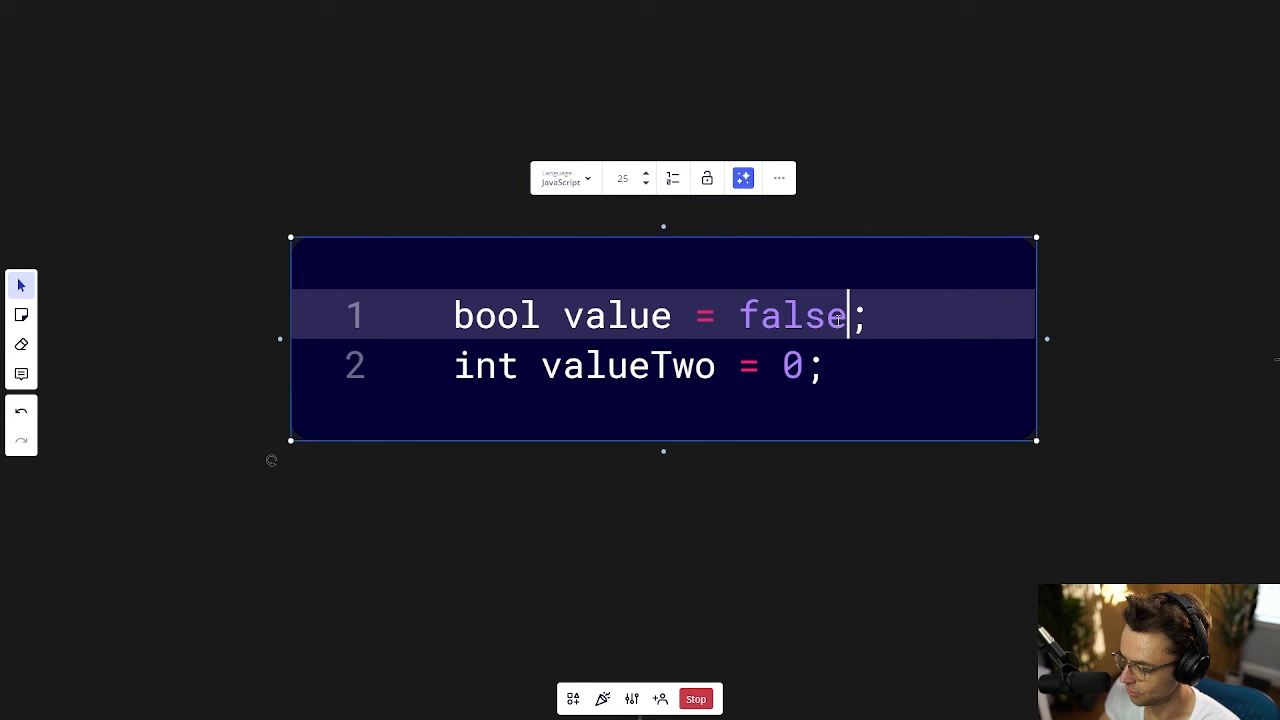
{"action": "type", "text": "null"}
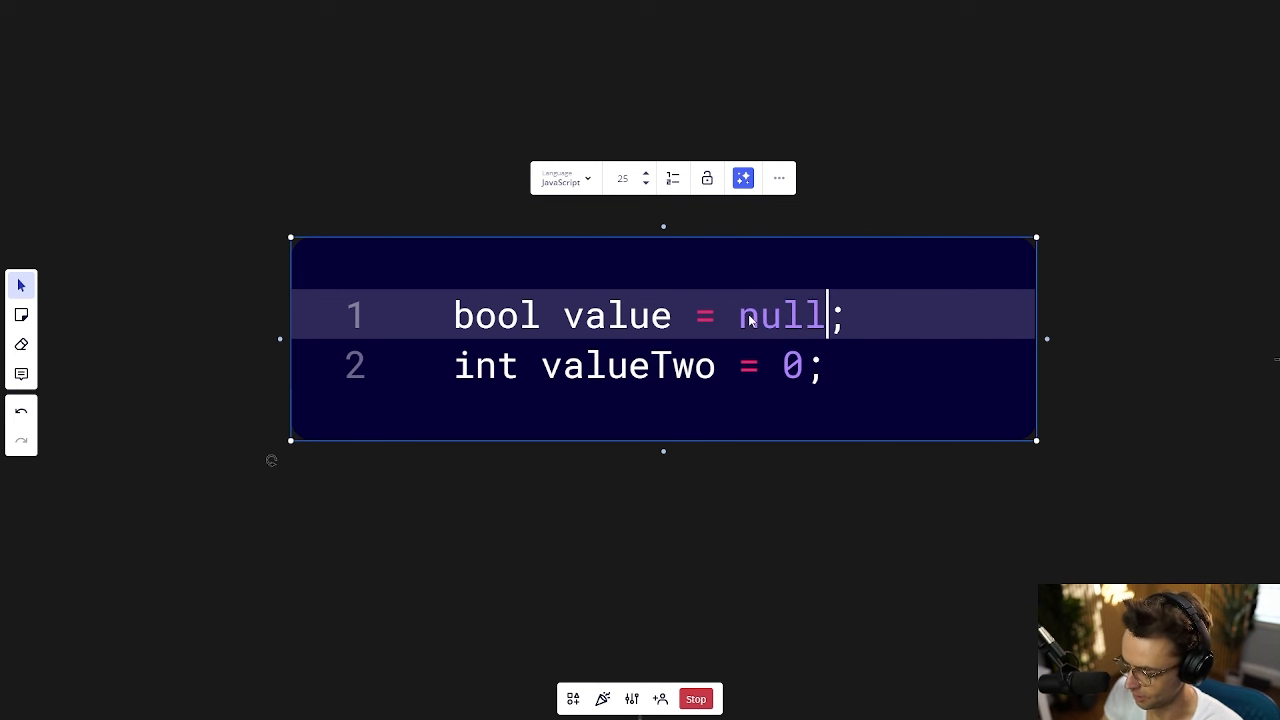
{"action": "left_click", "coordinate": [808, 368]}
{"action": "key", "text": "BackSpace"}
{"action": "type", "text": "null;"}
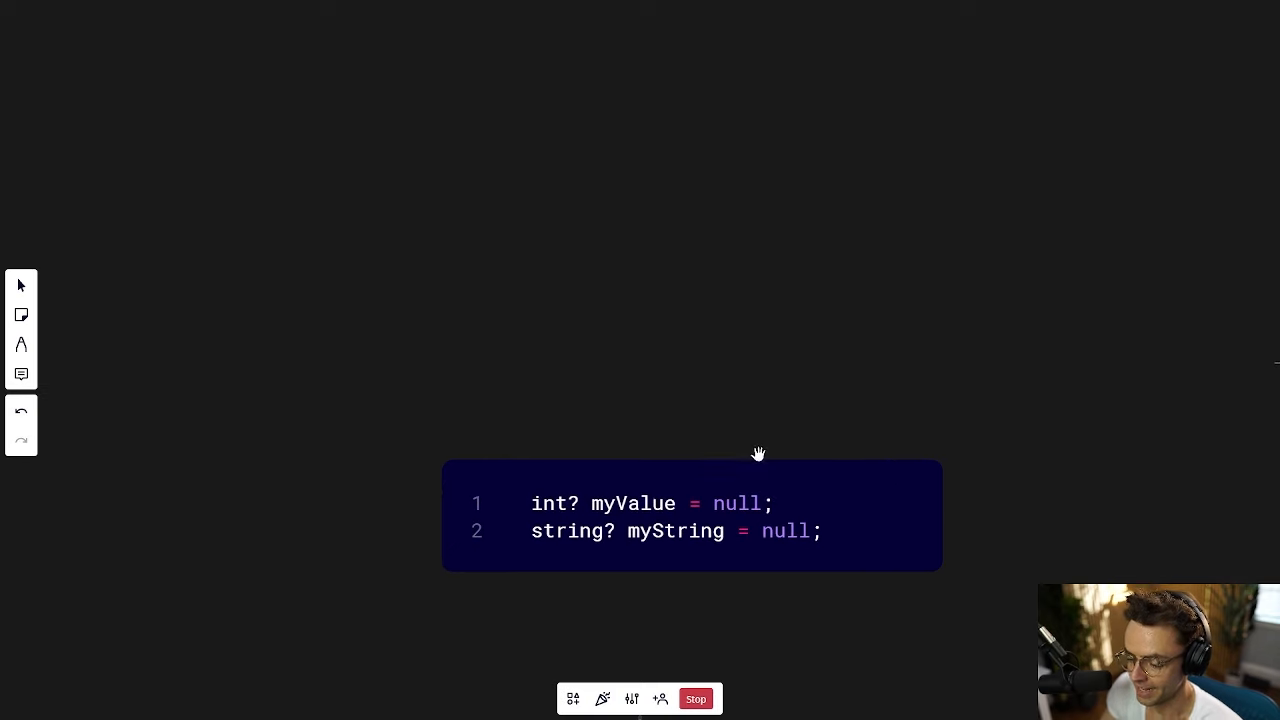
{"action": "scroll", "coordinate": [758, 455], "scroll_direction": "down", "scroll_amount": 2}
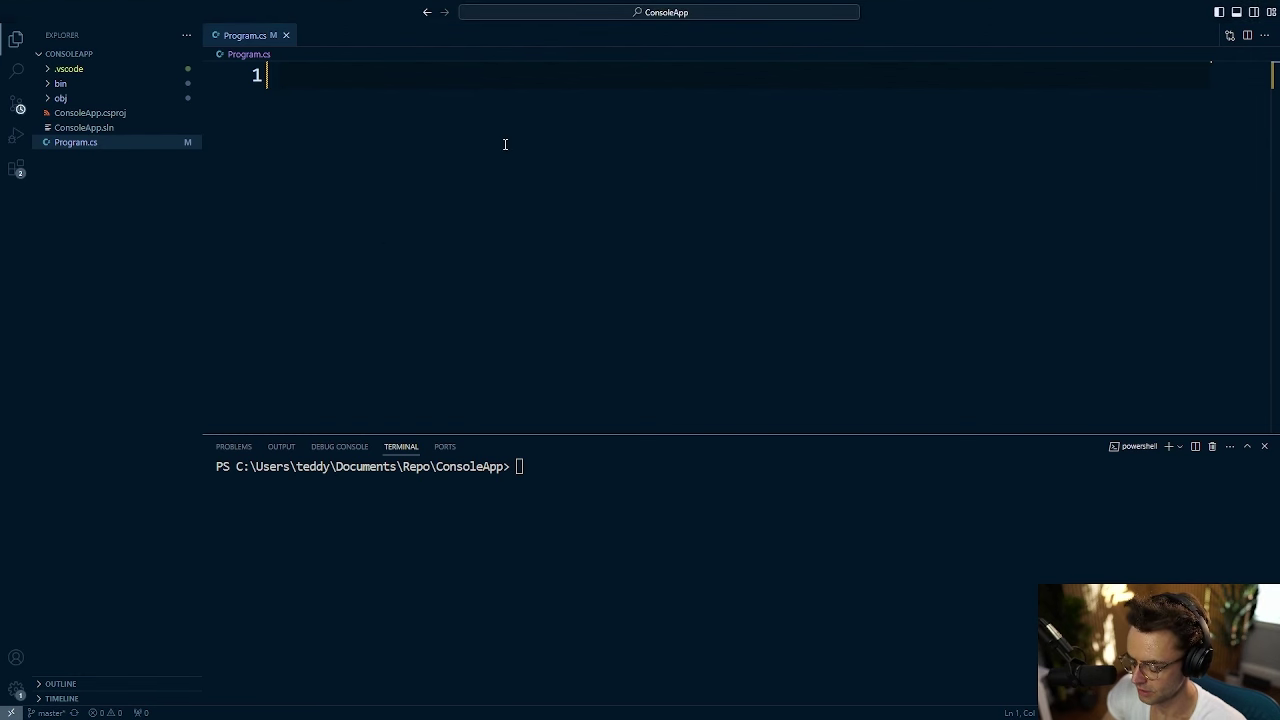
{"action": "type", "text": "int "}
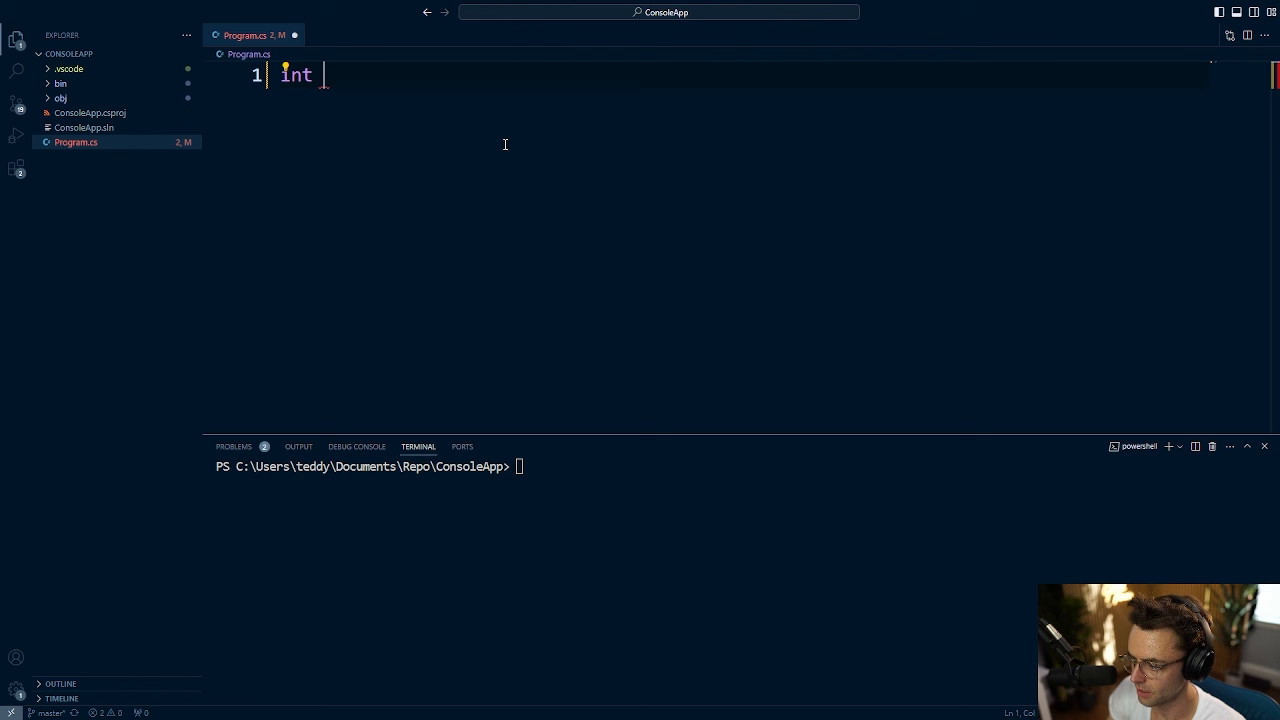
{"action": "type", "text": "value = "}
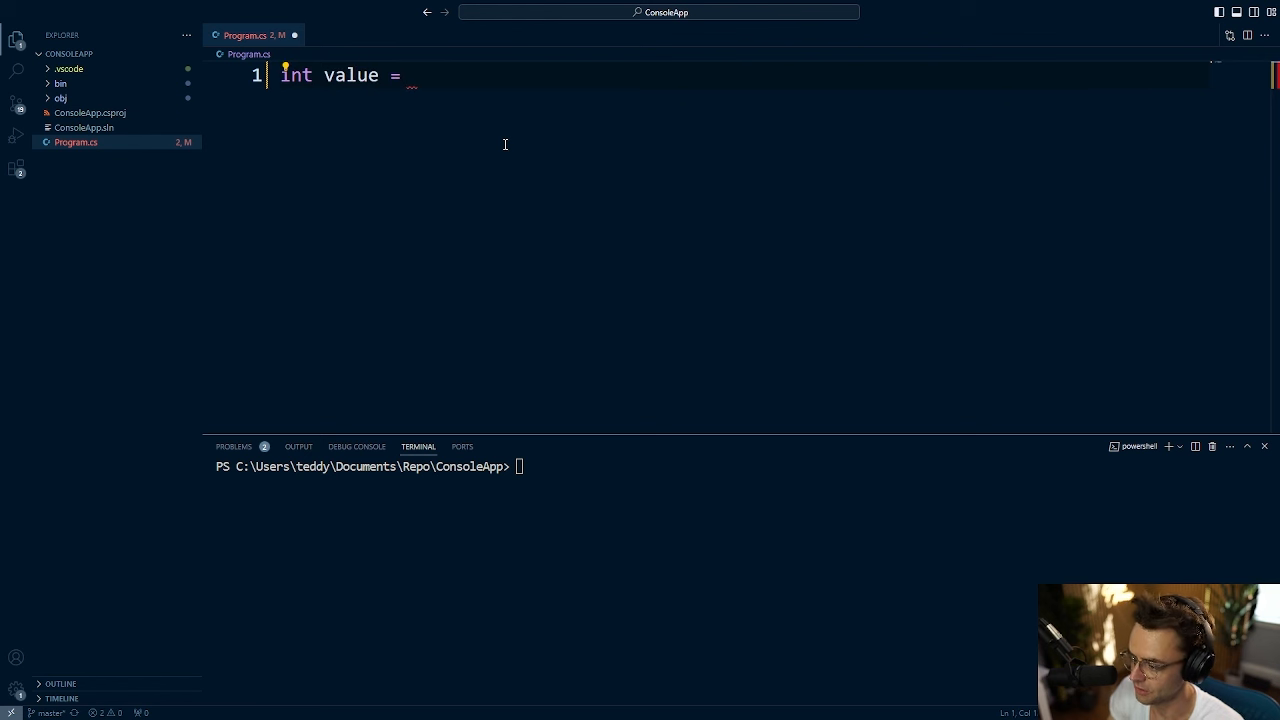
{"action": "type", "text": "0;"}
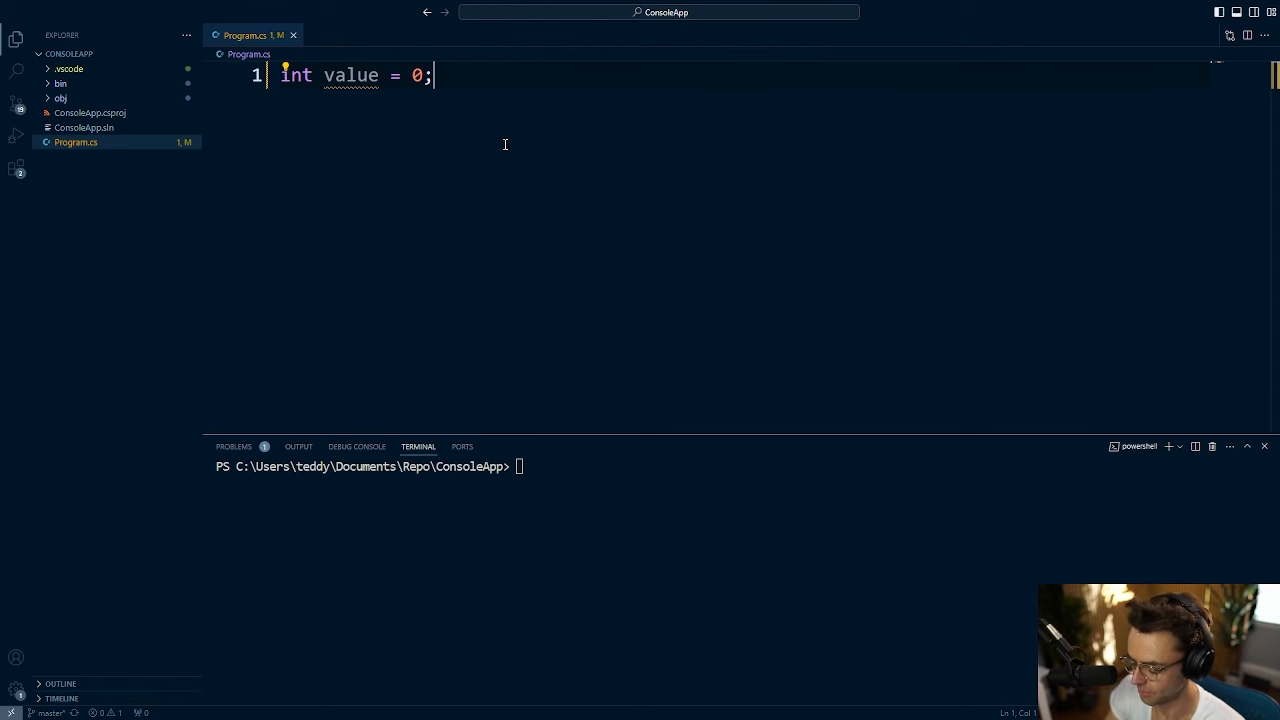
Change the value declaration to read int value = null;.
{"action": "key", "text": "BackSpace"}
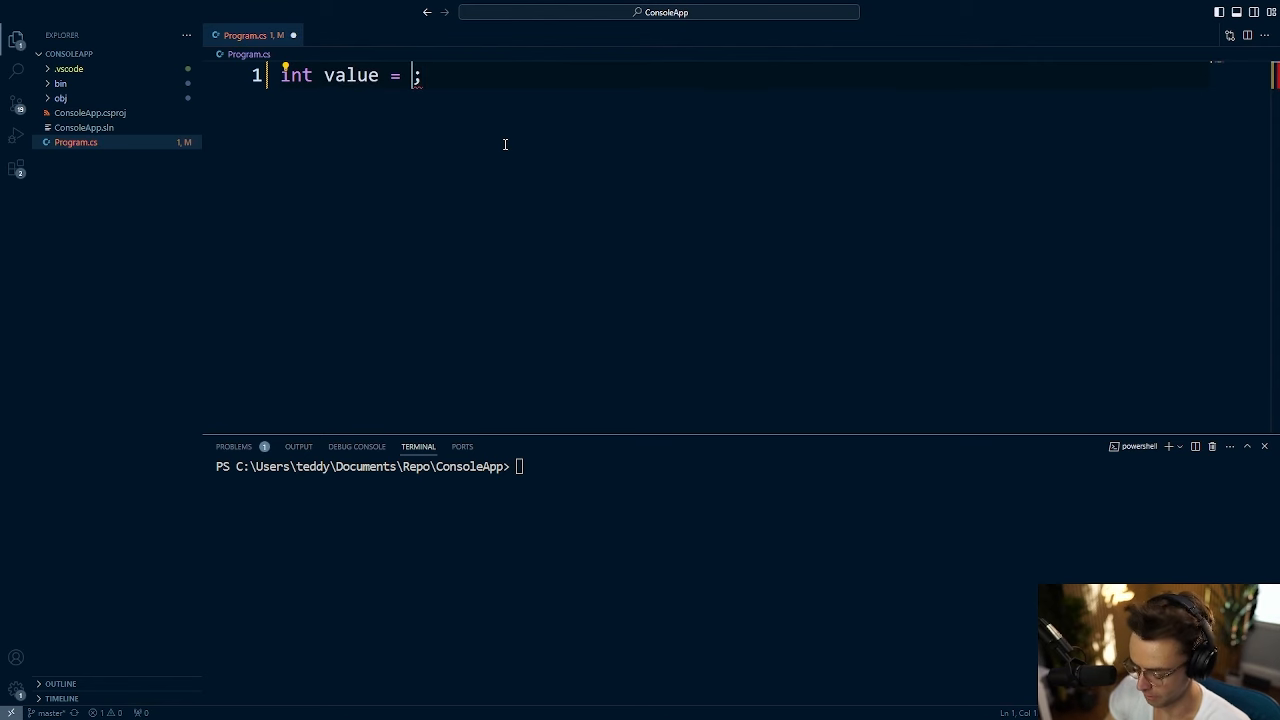
{"action": "type", "text": "null"}
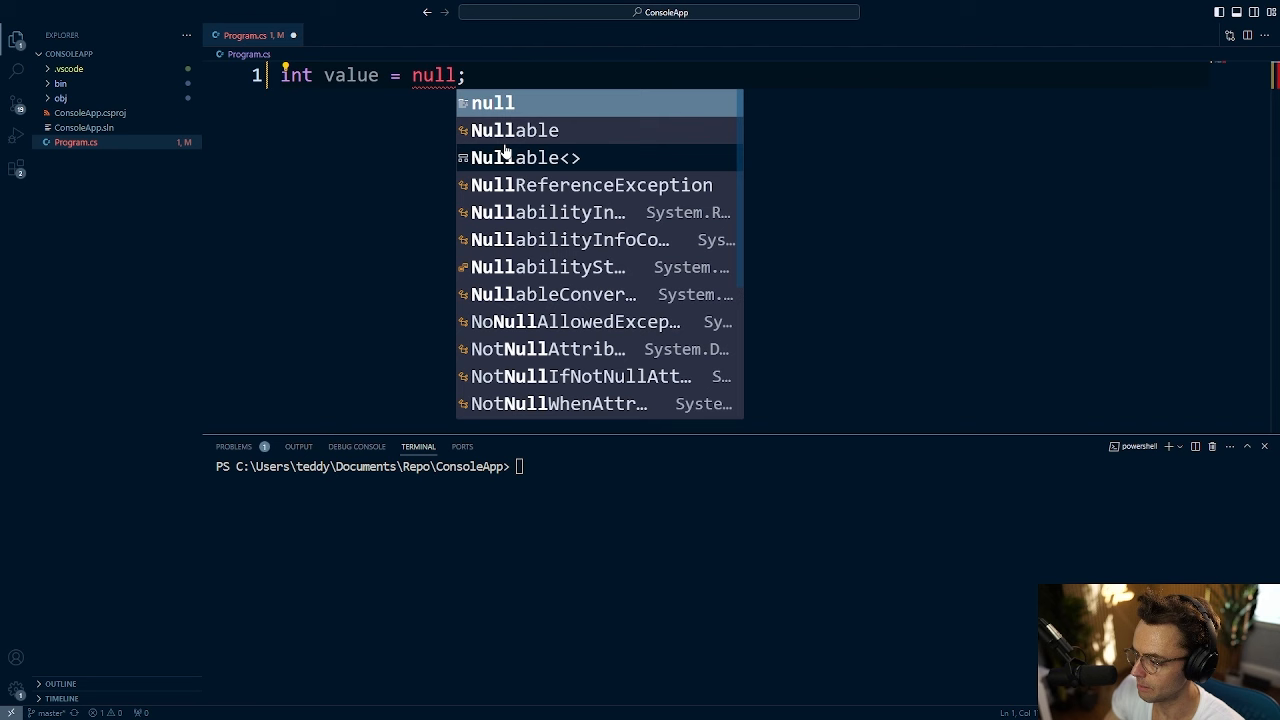
{"action": "key", "text": "Escape"}
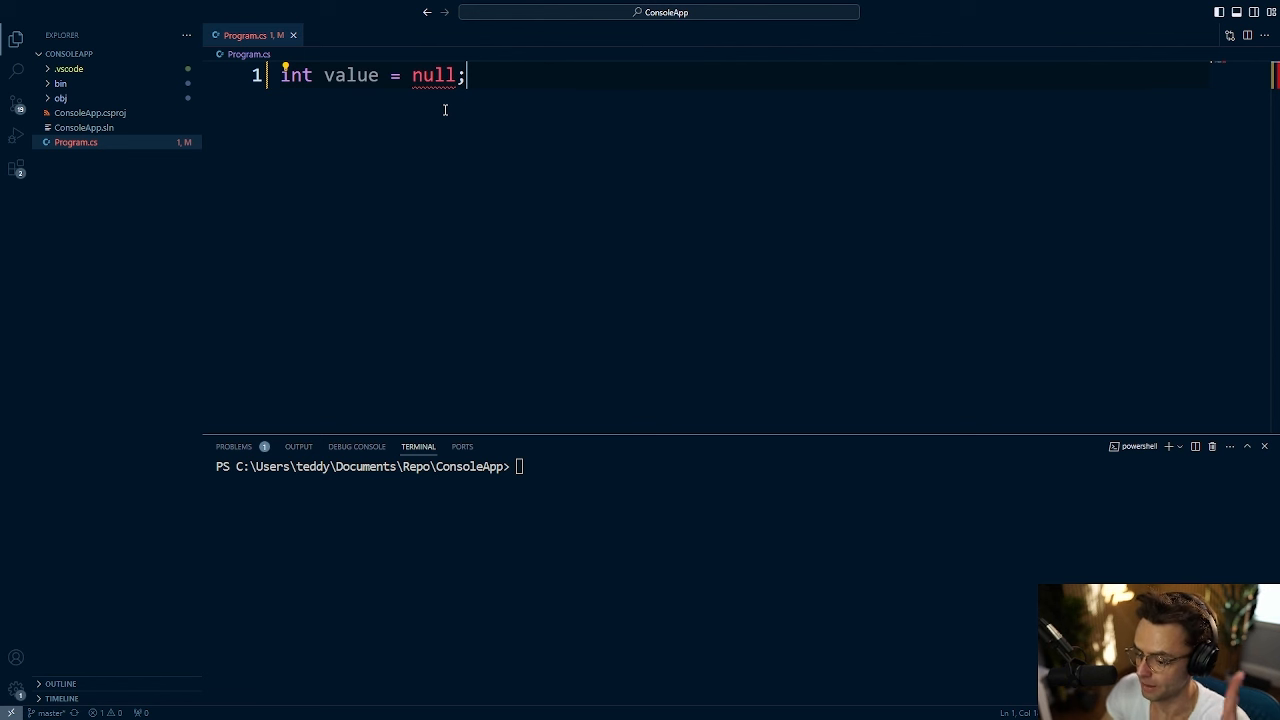
Make the declaration int? value = null; and add blank lines below it.
{"action": "left_click", "coordinate": [313, 75]}
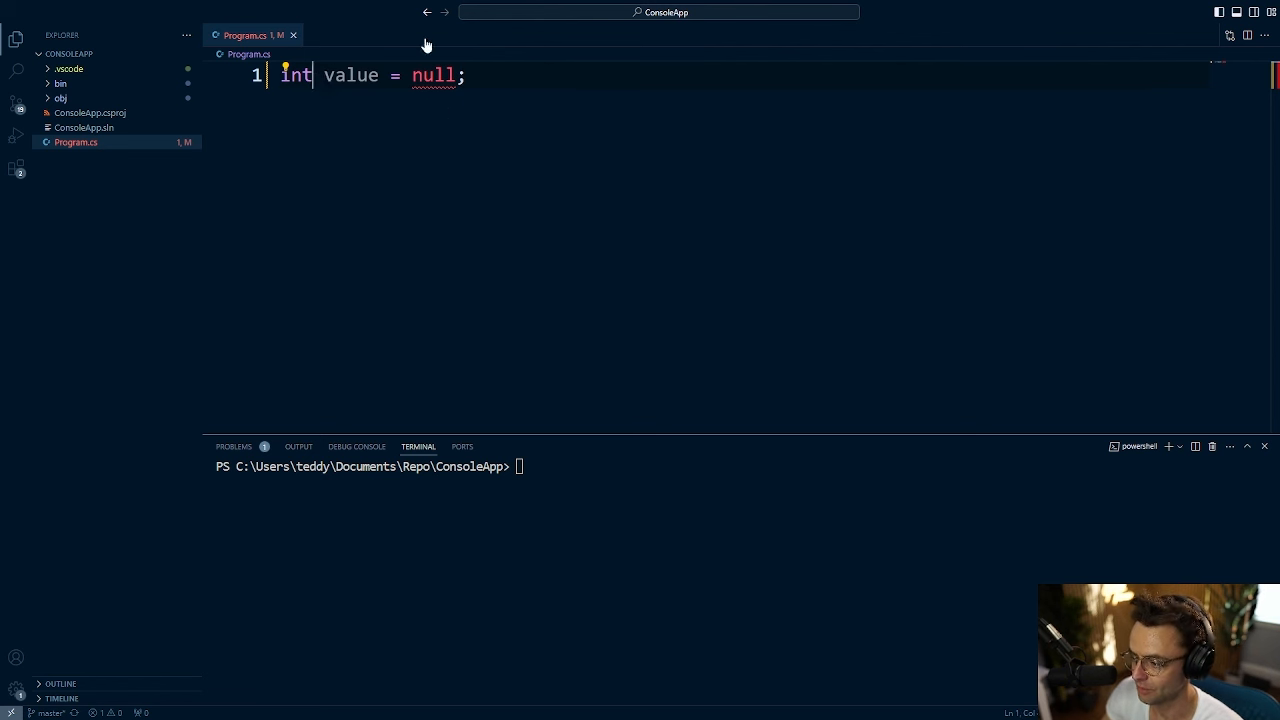
{"action": "type", "text": "?"}
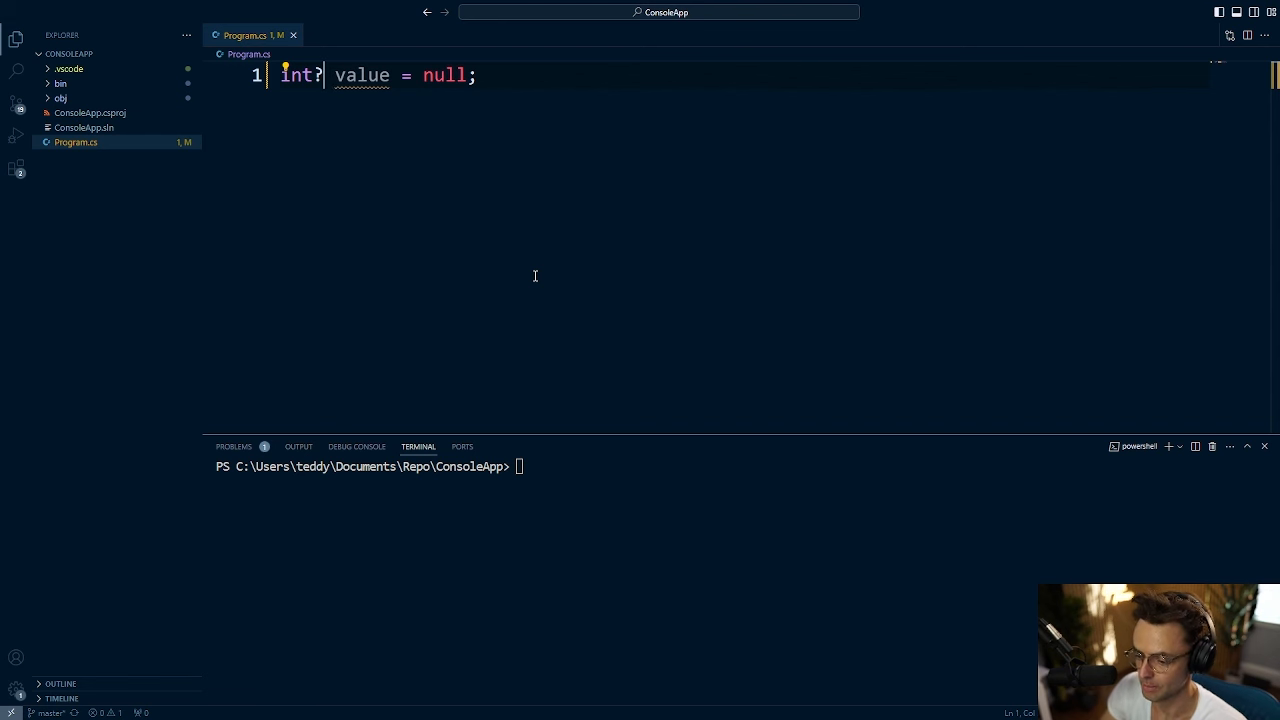
{"action": "key", "text": "Return"}
{"action": "key", "text": "Return"}
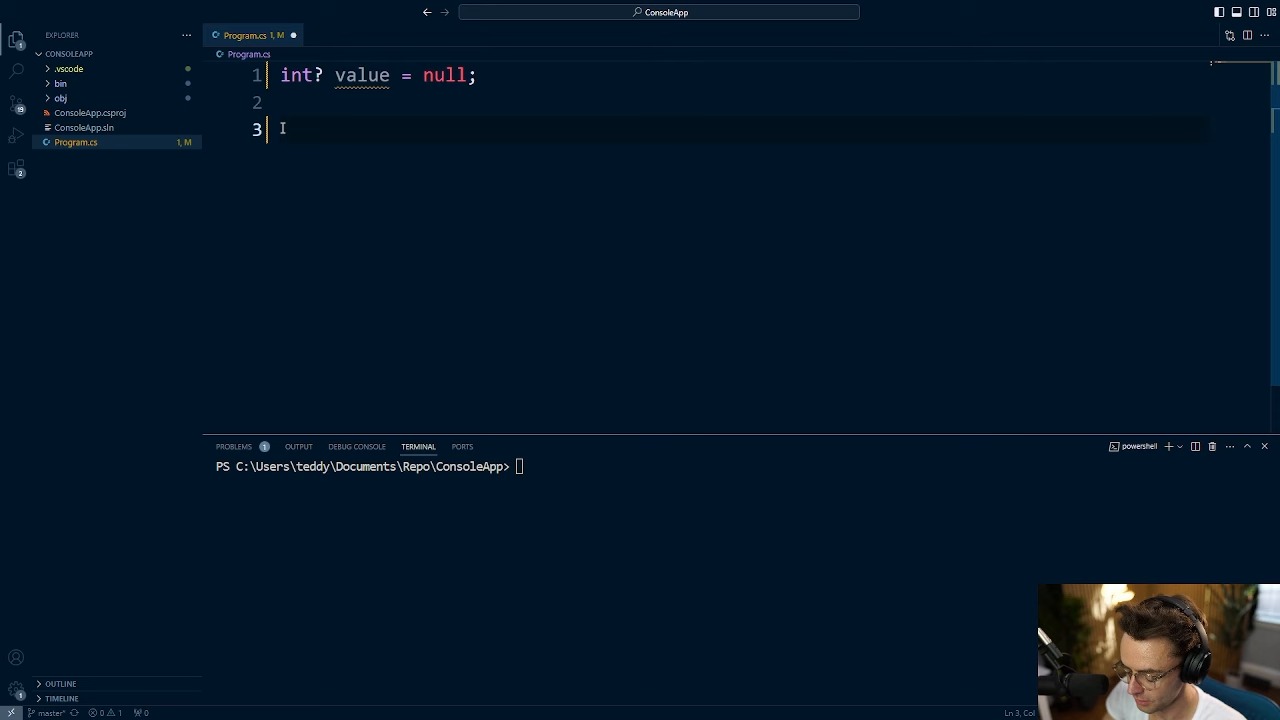
{"action": "type", "text": "string"}
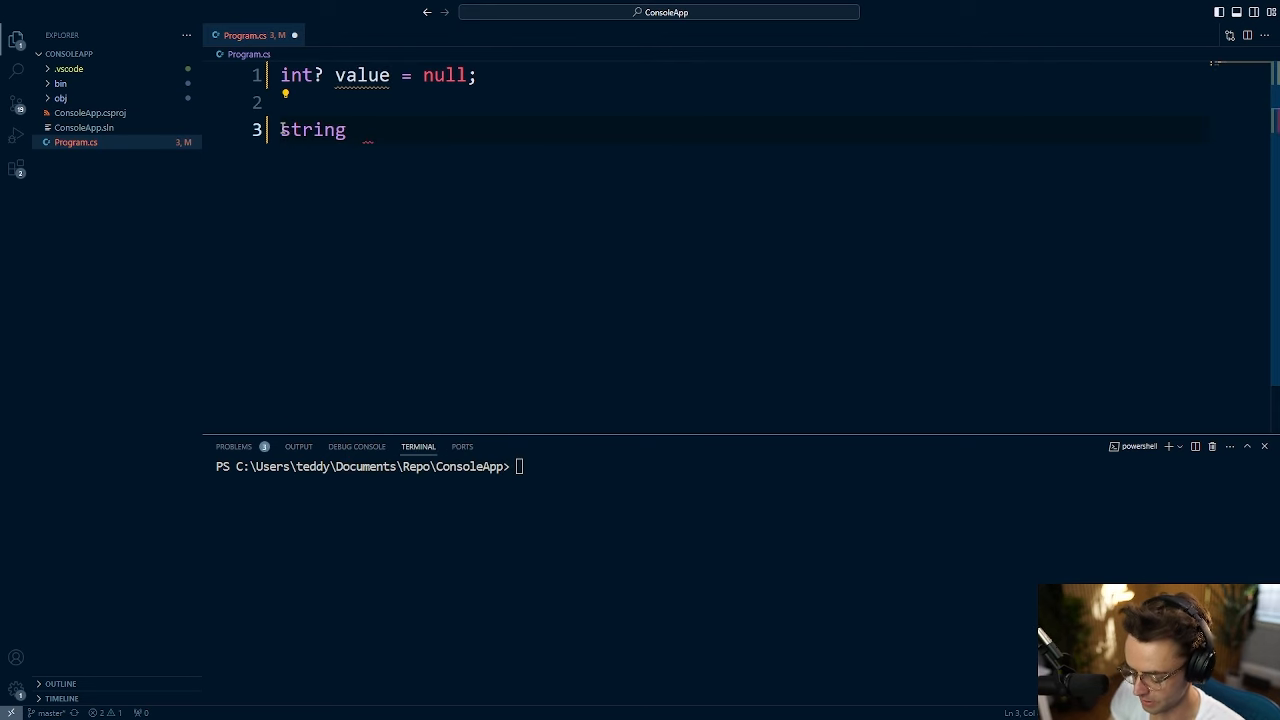
{"action": "type", "text": "value2"}
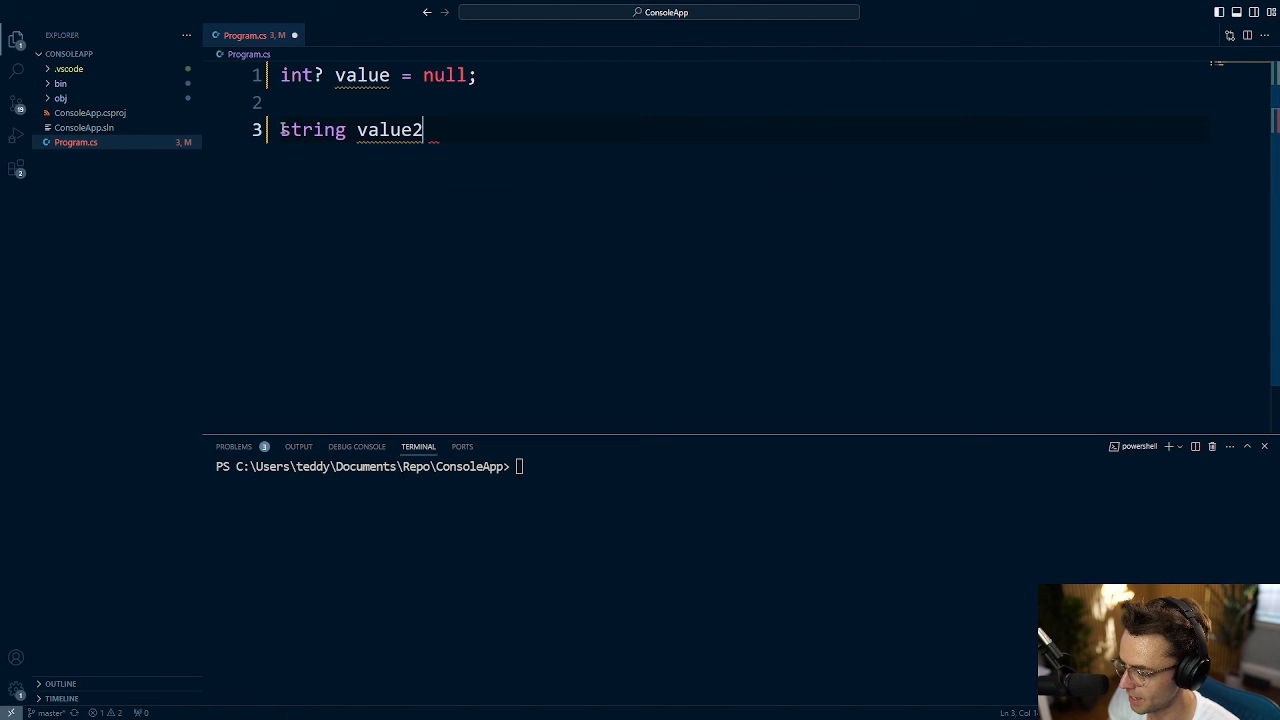
{"action": "type", "text": " = \"te"}
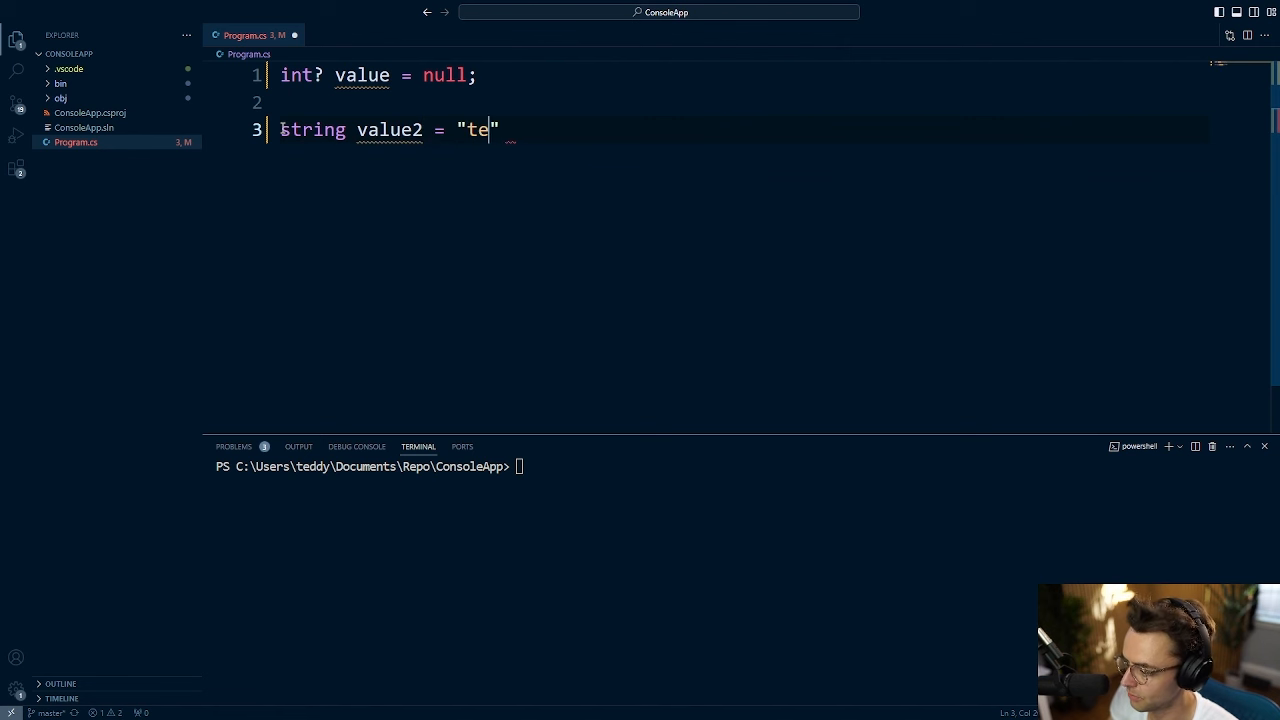
{"action": "type", "text": "st\";"}
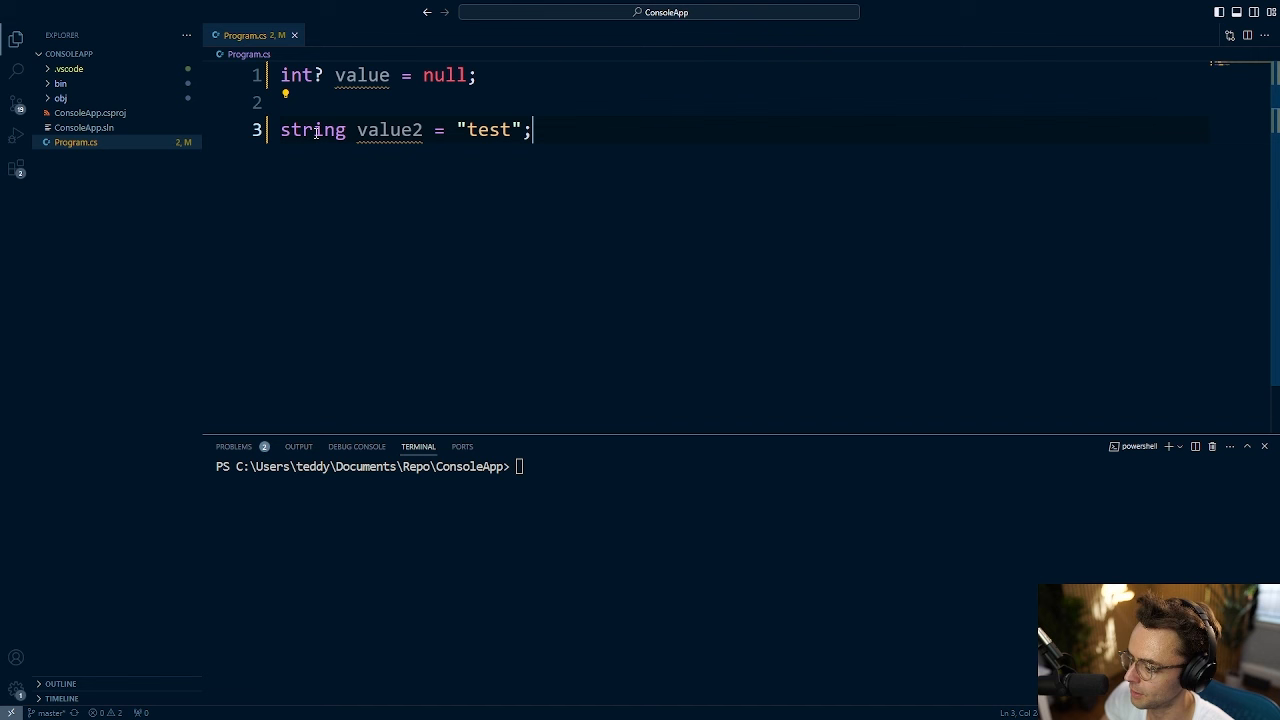
{"action": "mouse_move", "coordinate": [390, 130]}
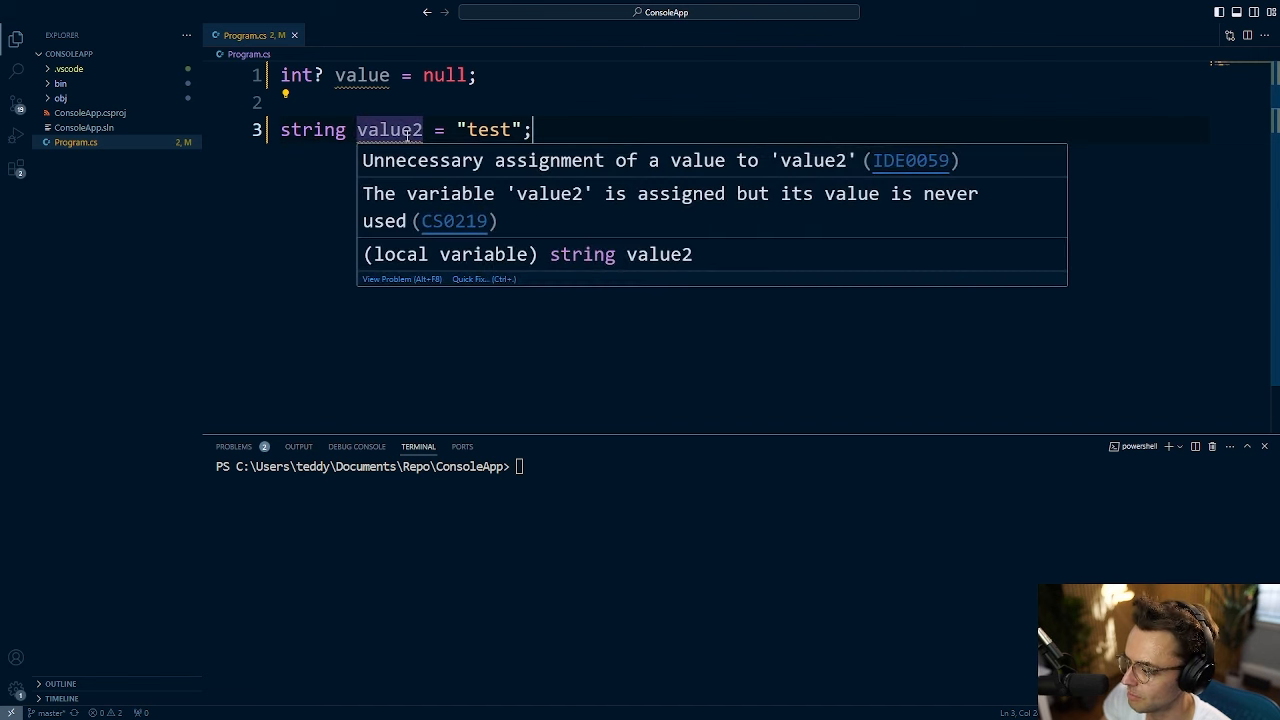
Replace "test" with null so line 3 reads string value2 = null;.
{"action": "left_click", "coordinate": [467, 173]}
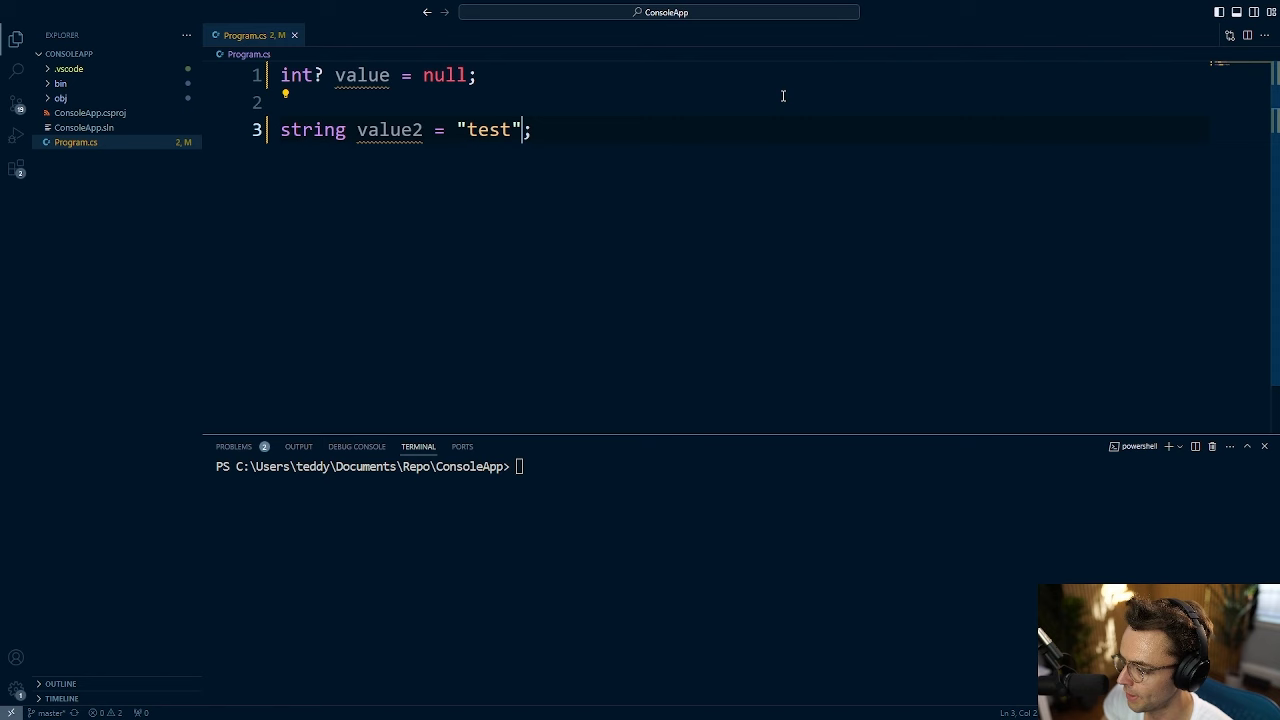
{"action": "key", "text": "BackSpace"}
{"action": "key", "text": "BackSpace"}
{"action": "key", "text": "BackSpace"}
{"action": "key", "text": "BackSpace"}
{"action": "key", "text": "BackSpace"}
{"action": "key", "text": "BackSpace"}
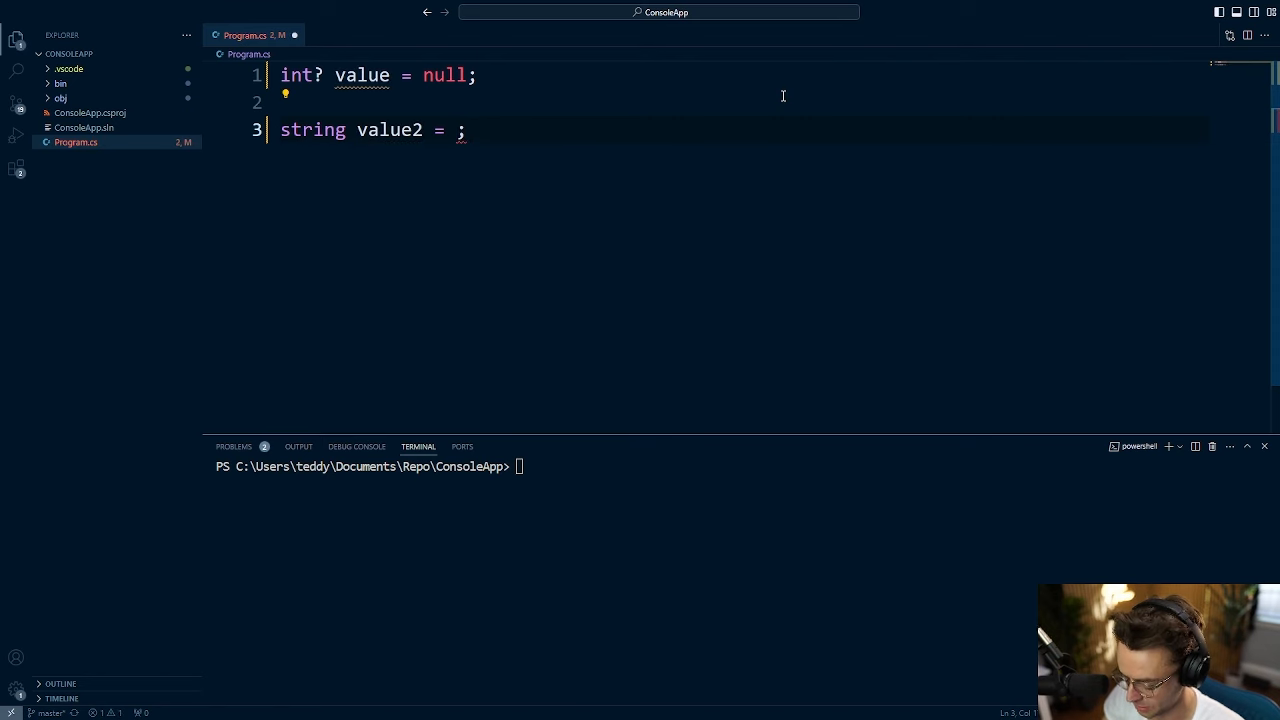
{"action": "type", "text": "null"}
{"action": "key", "text": "Escape"}
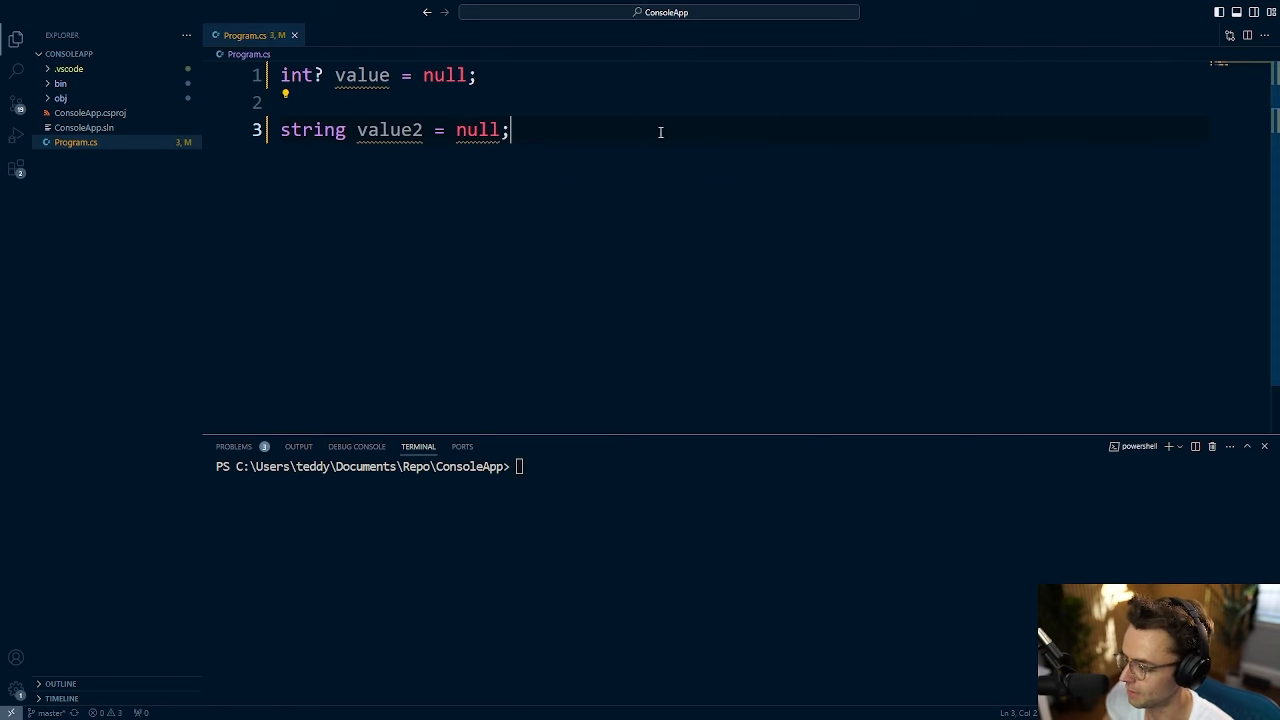
Remove the ! after null and make value2 a nullable string? to clear the warning.
{"action": "left_click", "coordinate": [484, 130]}
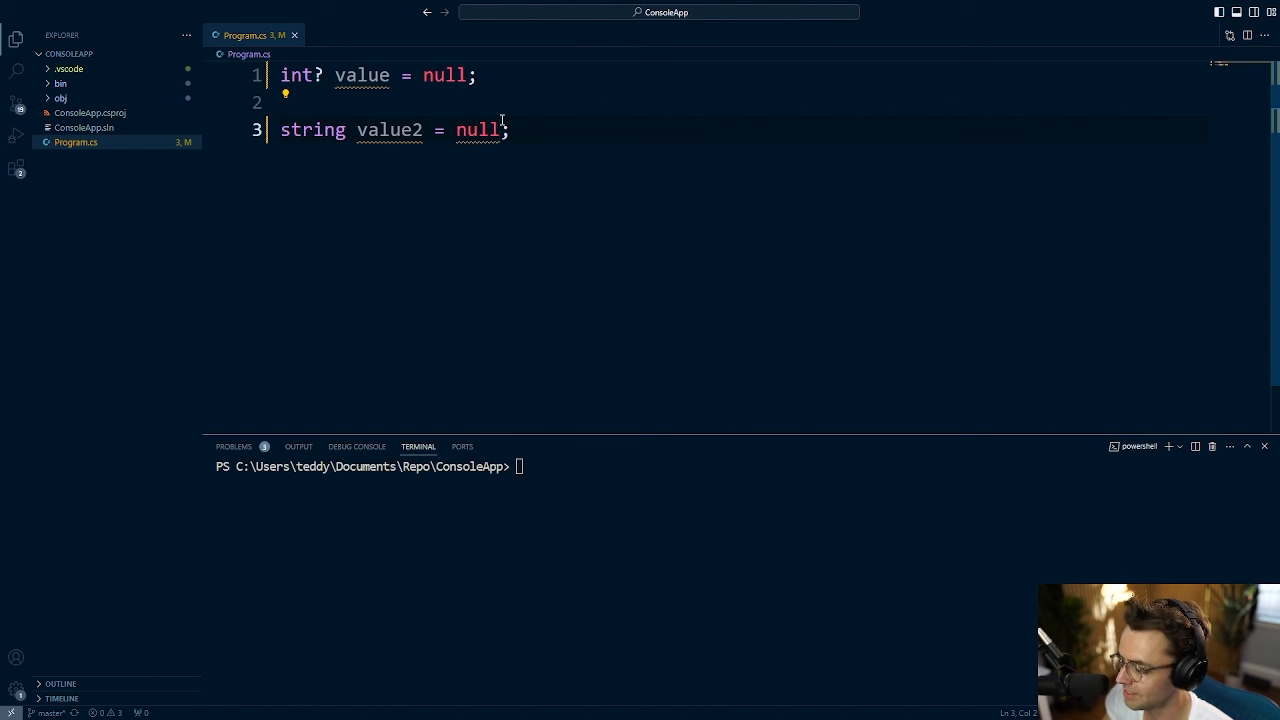
{"action": "type", "text": "!"}
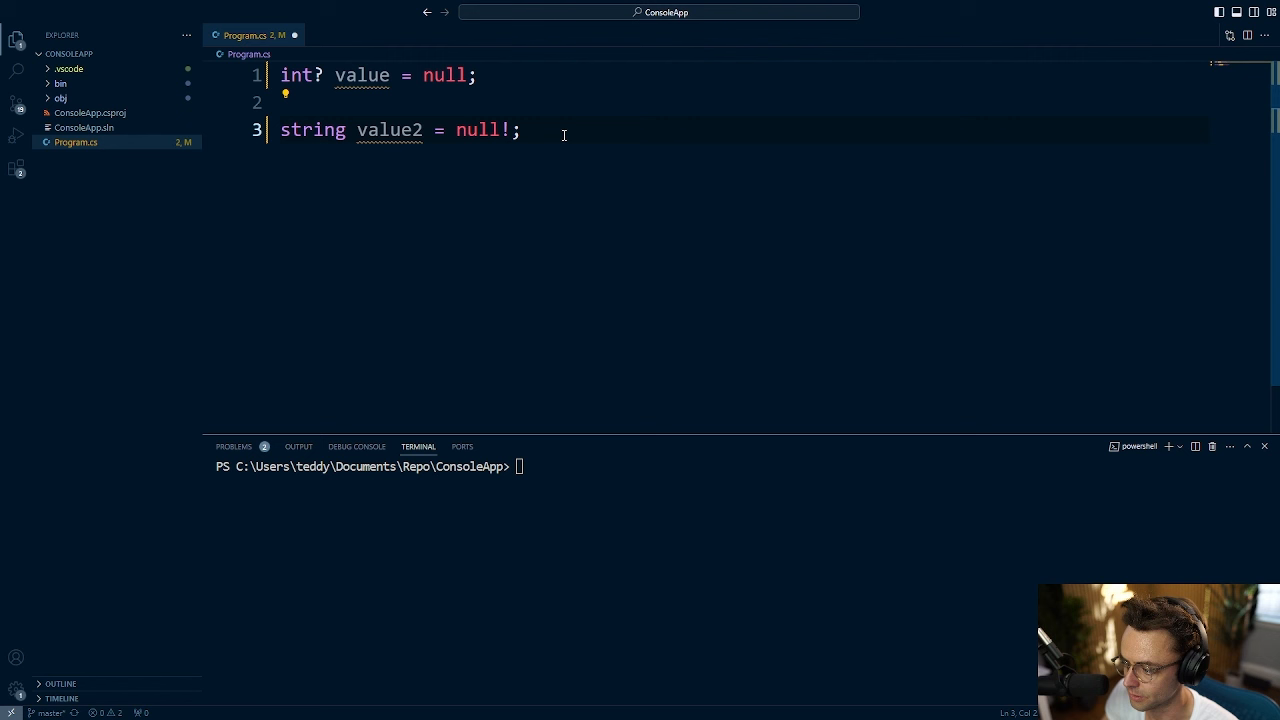
{"action": "key", "text": "BackSpace"}
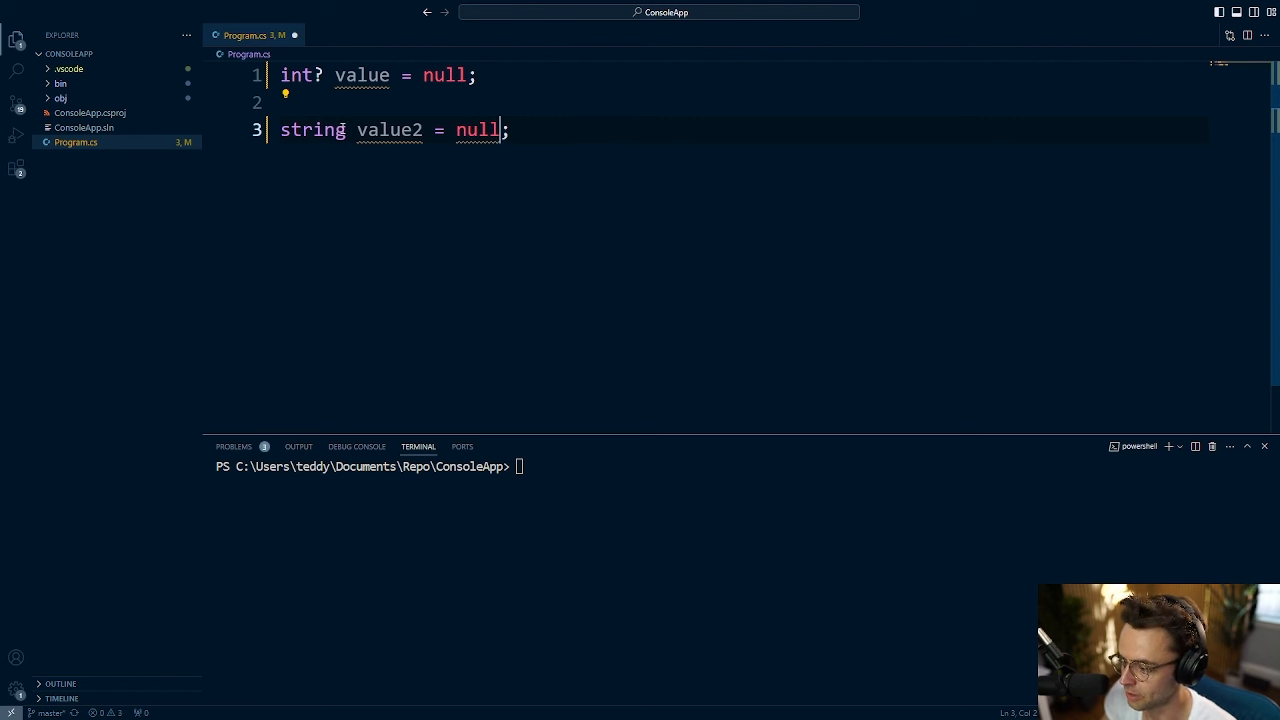
{"action": "key", "text": "ctrl+d"}
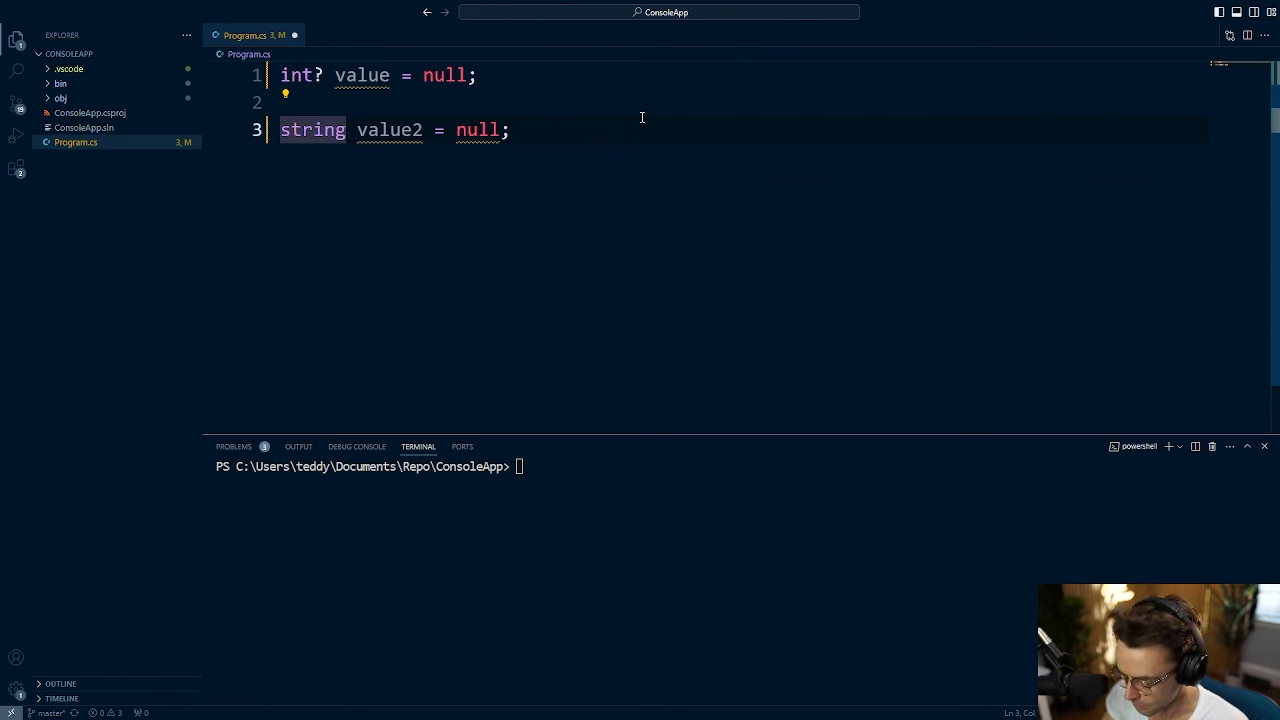
{"action": "type", "text": "?"}
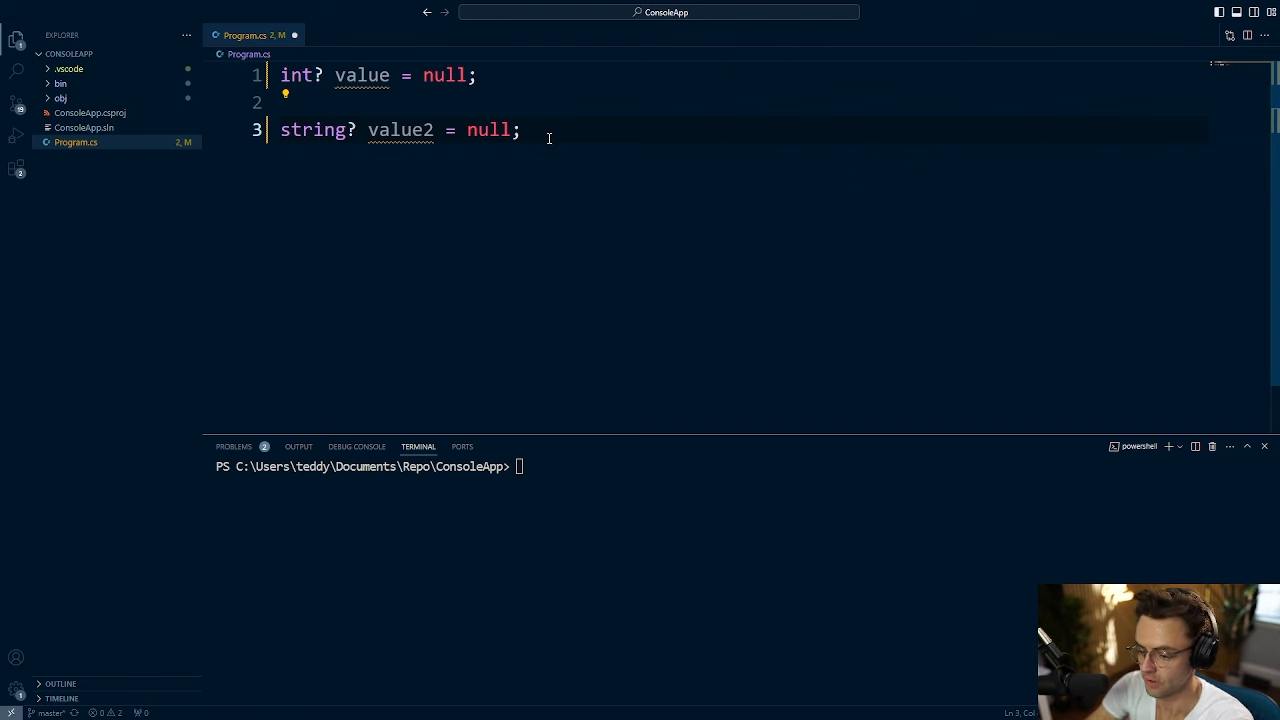
Add Console.WriteLine(value2.Length); below the value2 declaration using IntelliSense.
{"action": "left_click", "coordinate": [548, 137]}
{"action": "key", "text": "Return"}
{"action": "key", "text": "Return"}
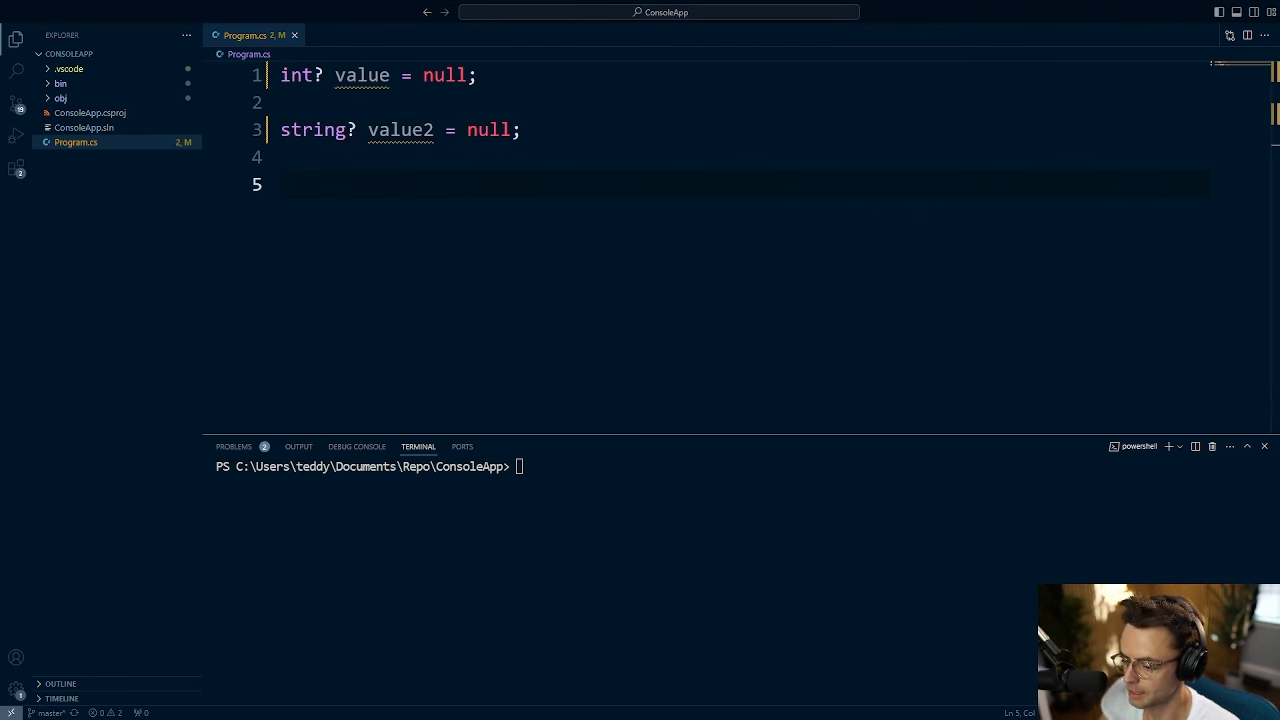
{"action": "type", "text": "C"}
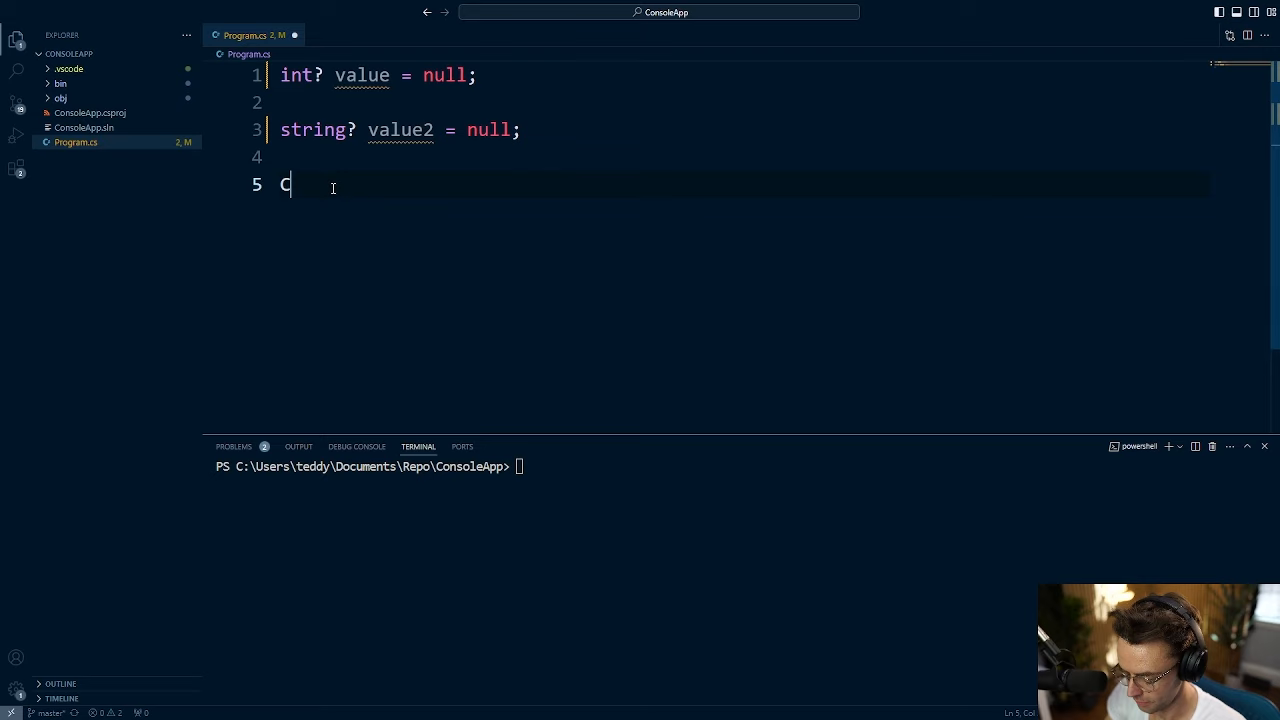
{"action": "type", "text": "onsole.W"}
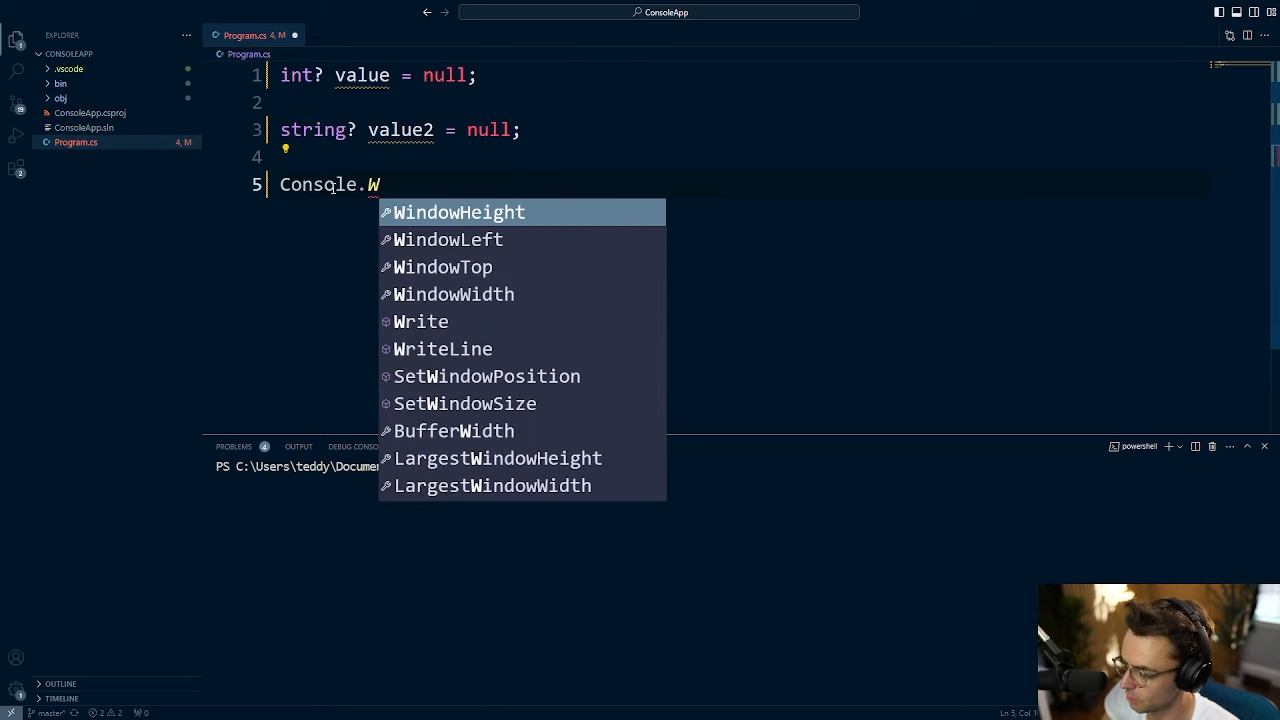
{"action": "key", "text": "Down"}
{"action": "key", "text": "Down"}
{"action": "key", "text": "Down"}
{"action": "key", "text": "Down"}
{"action": "key", "text": "Down"}
{"action": "key", "text": "Return"}
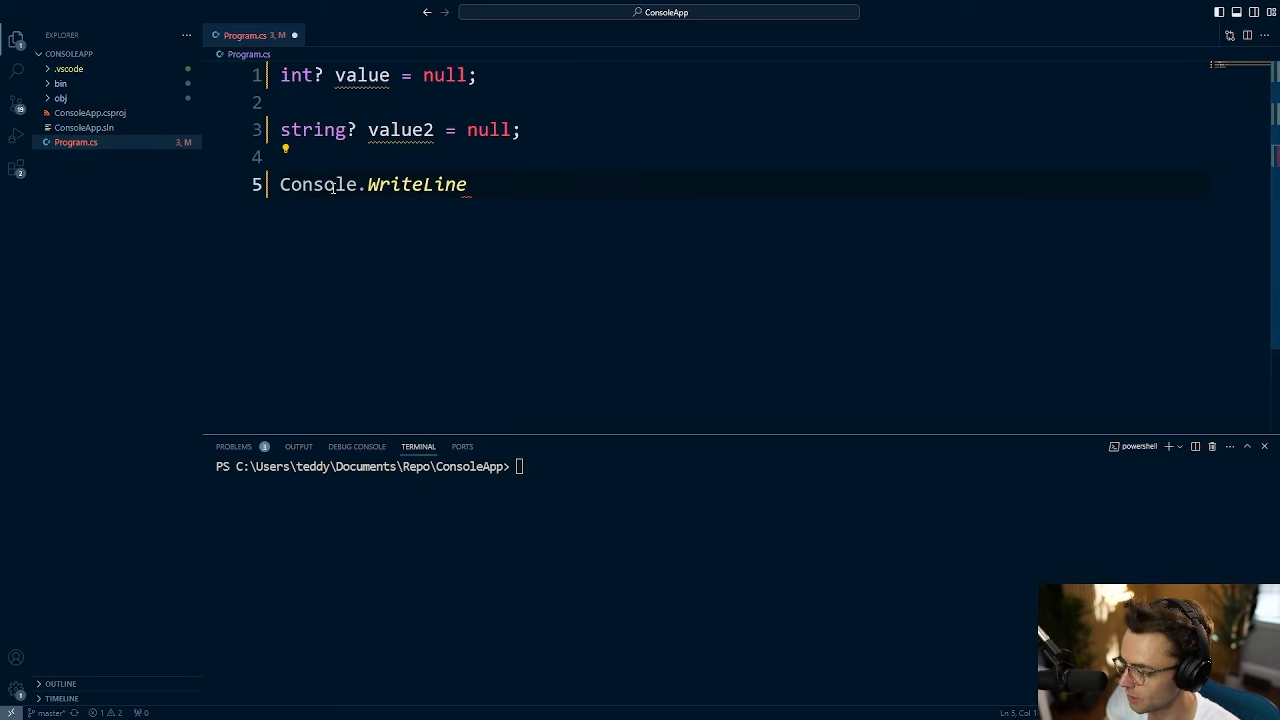
{"action": "type", "text": "(v"}
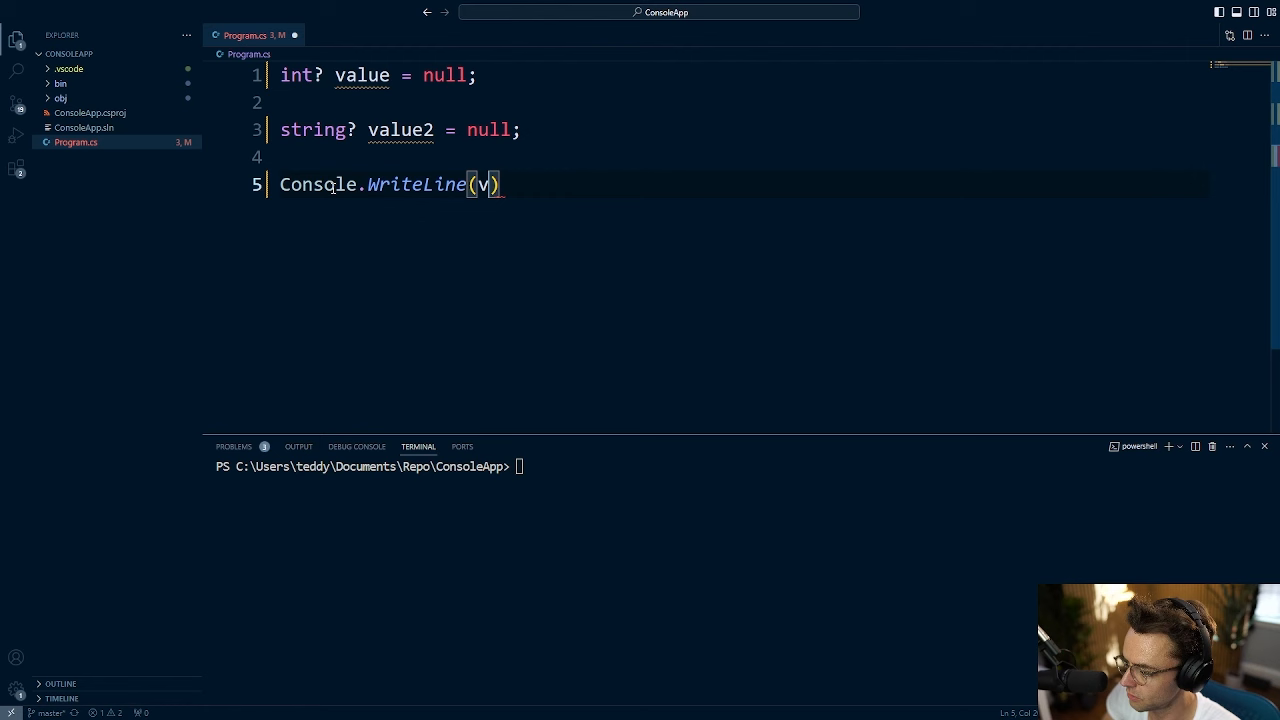
{"action": "type", "text": "alue"}
{"action": "key", "text": "Down"}
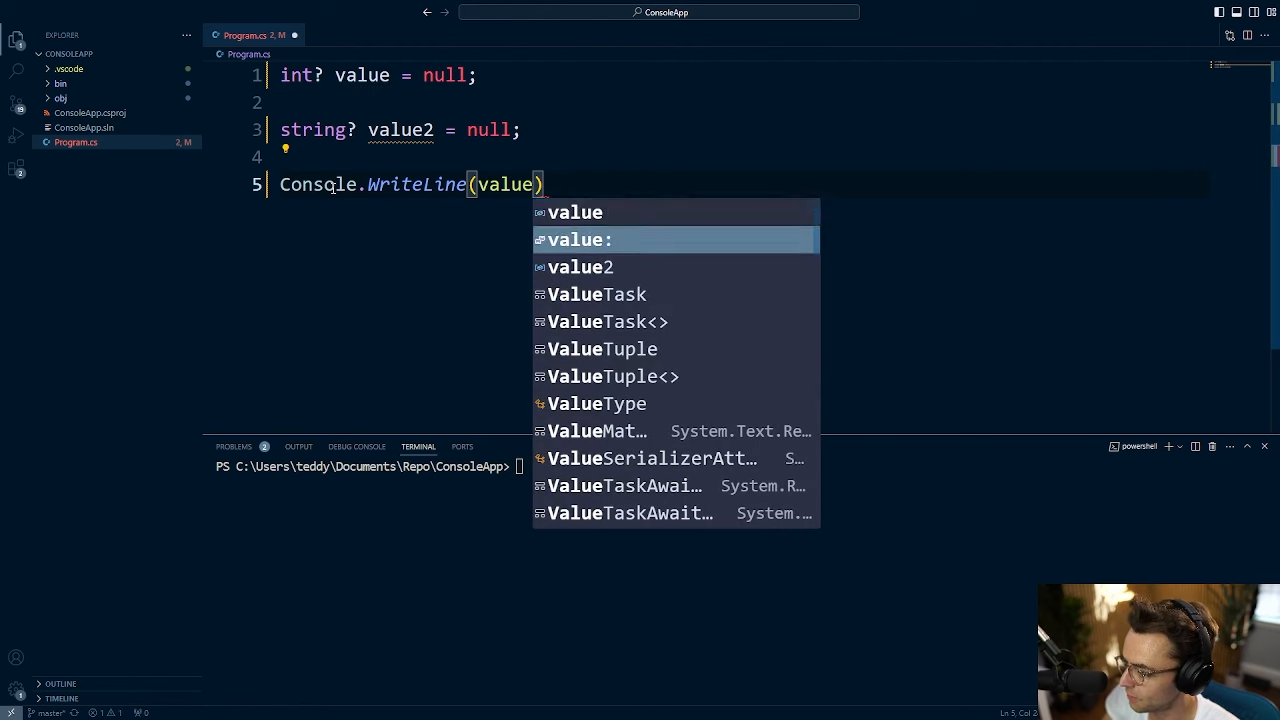
{"action": "key", "text": "Down"}
{"action": "key", "text": "Return"}
{"action": "type", "text": "."}
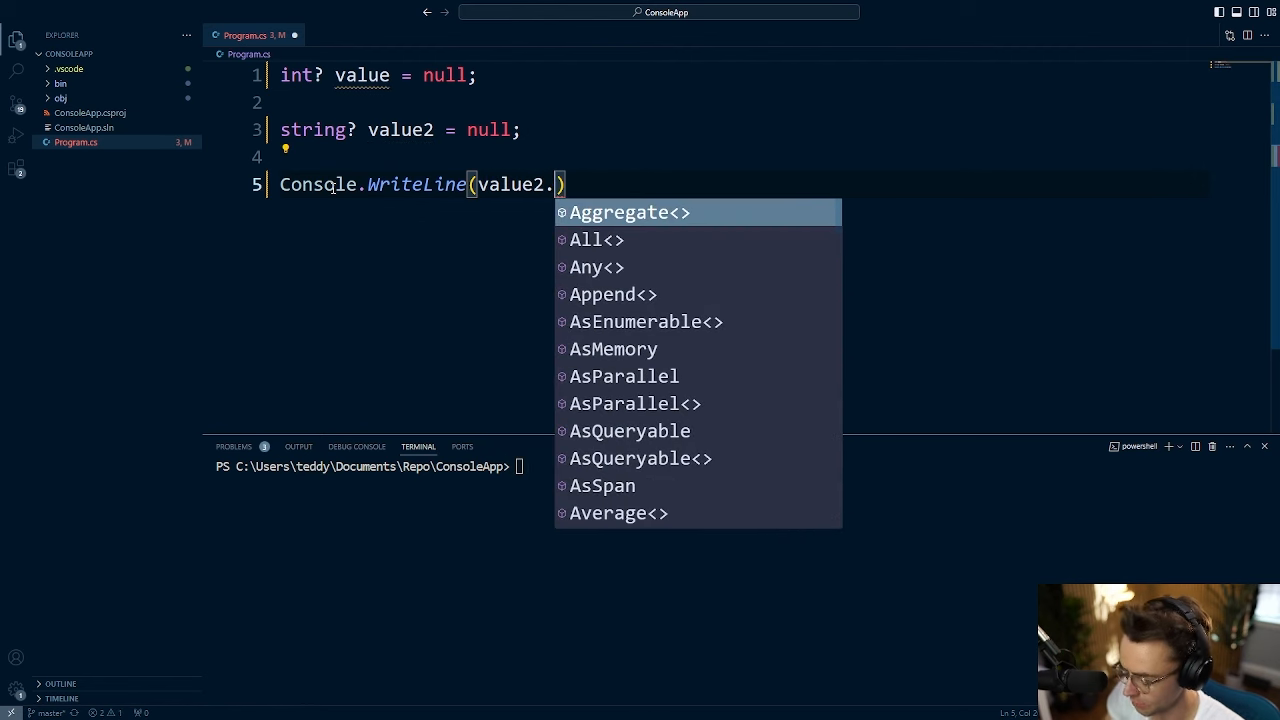
{"action": "type", "text": "Length);"}
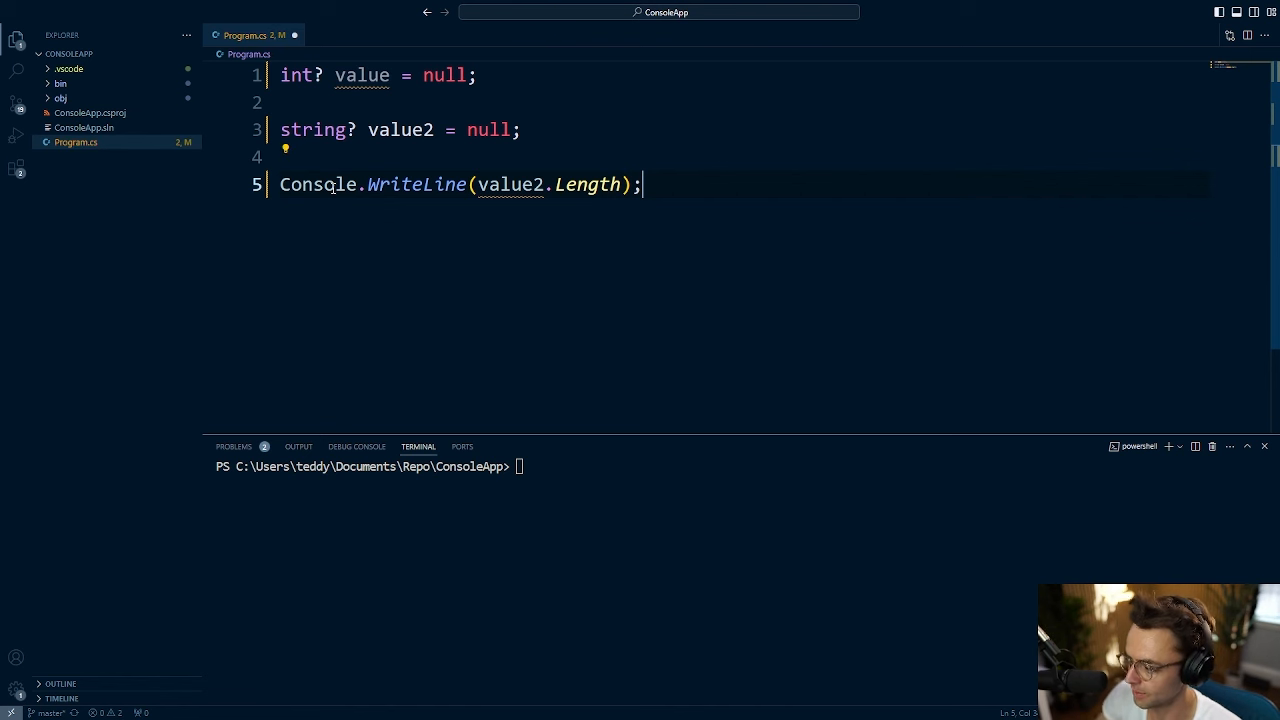
Change the call to value2?.Length, save Program.cs and leave blank lines below.
{"action": "left_click", "coordinate": [546, 184]}
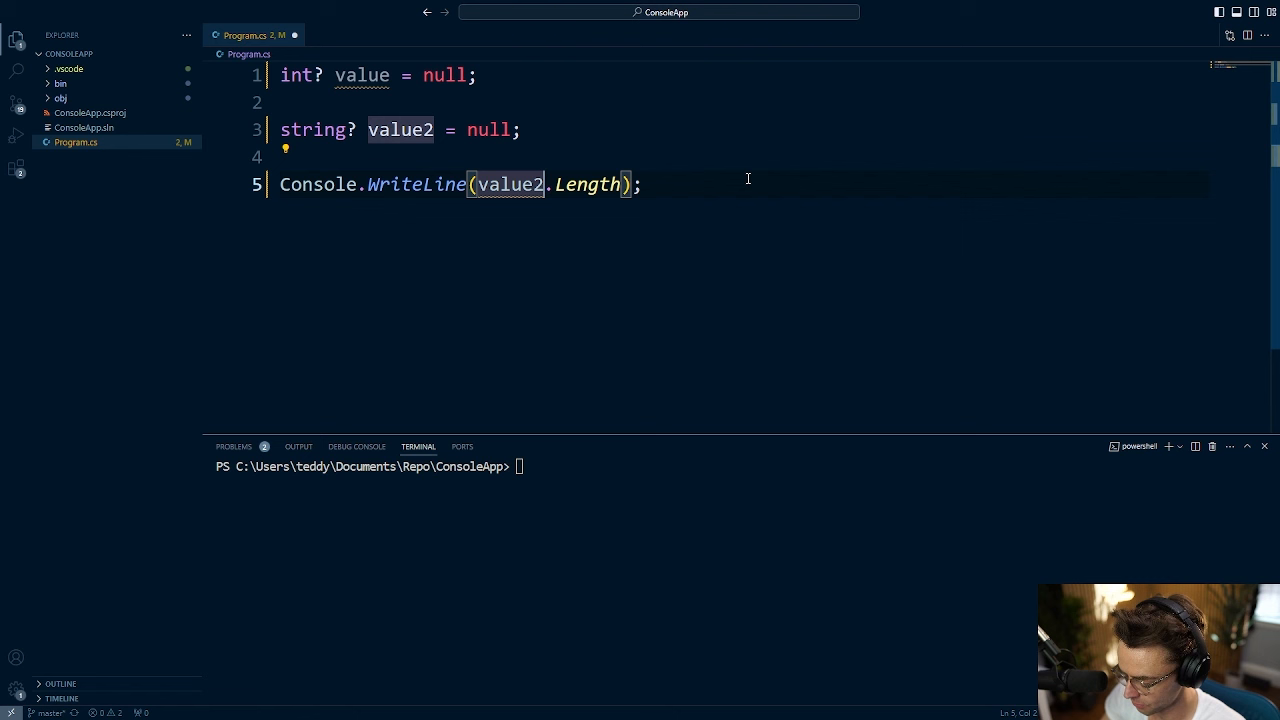
{"action": "type", "text": "?"}
{"action": "key", "text": "ctrl+s"}
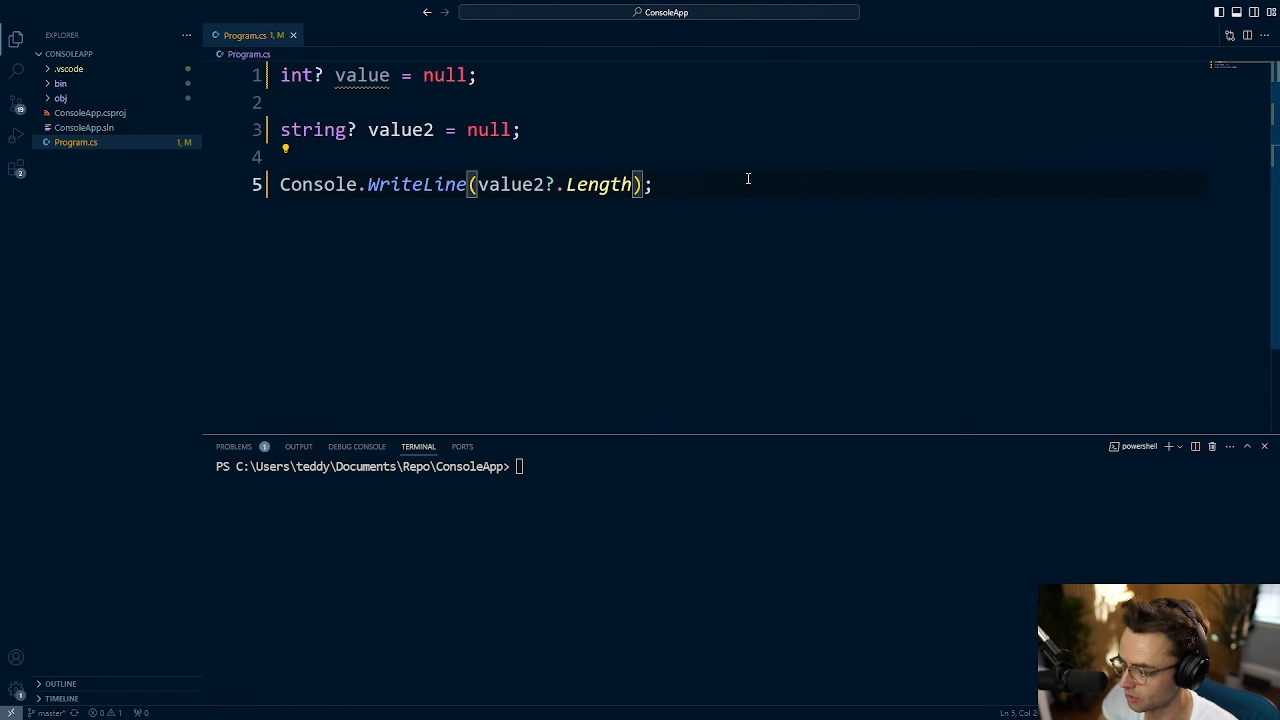
{"action": "left_click", "coordinate": [747, 179]}
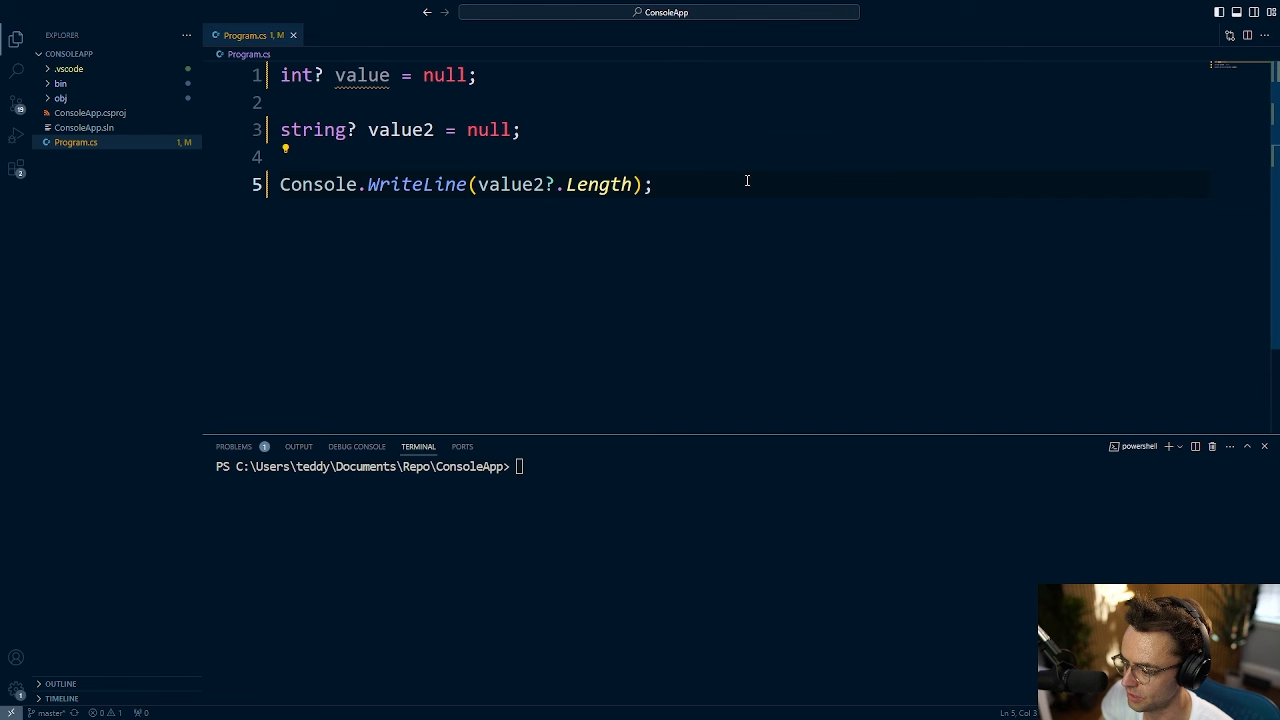
{"action": "key", "text": "Return"}
{"action": "key", "text": "Return"}
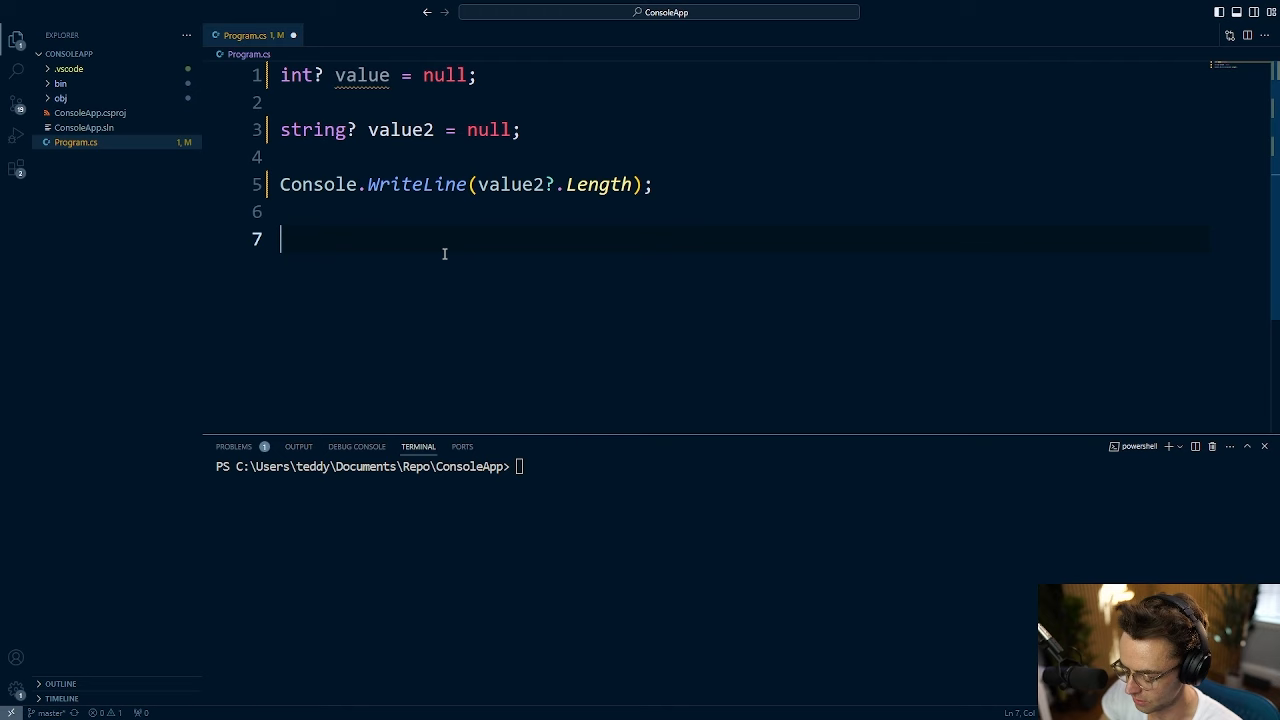
{"action": "type", "text": "if("}
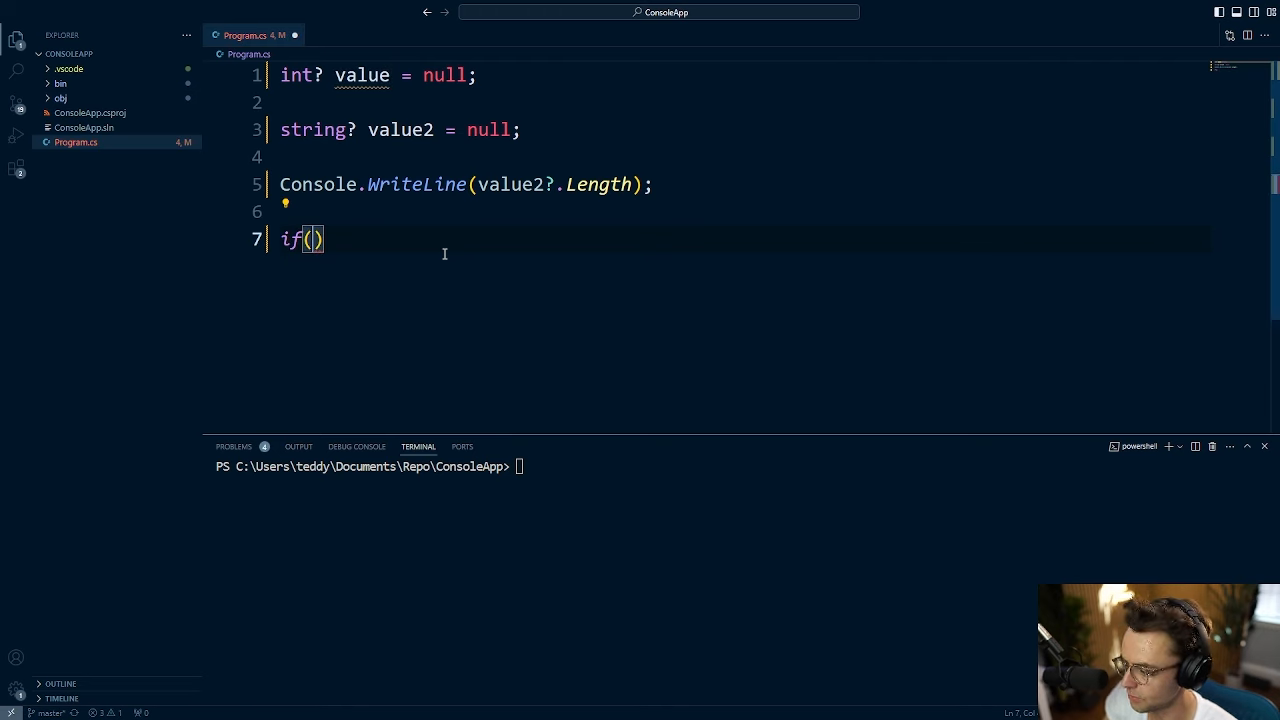
{"action": "type", "text": "value"}
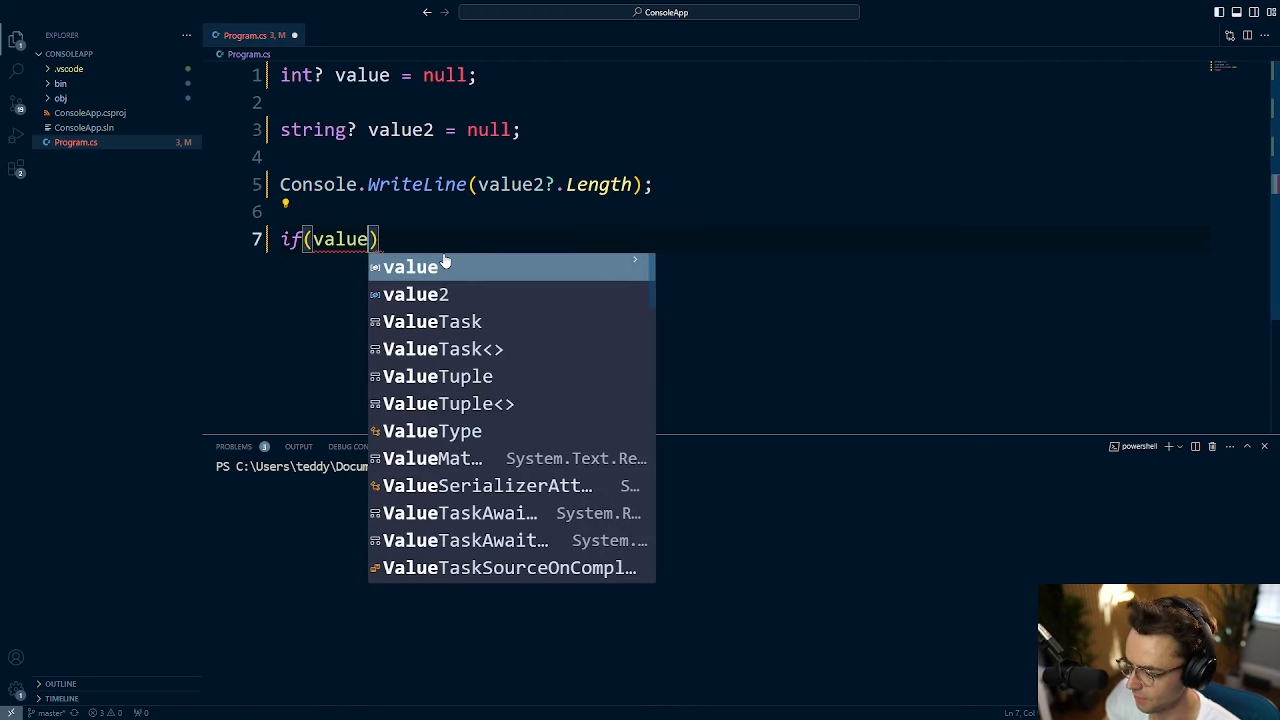
{"action": "type", "text": "2 is not"}
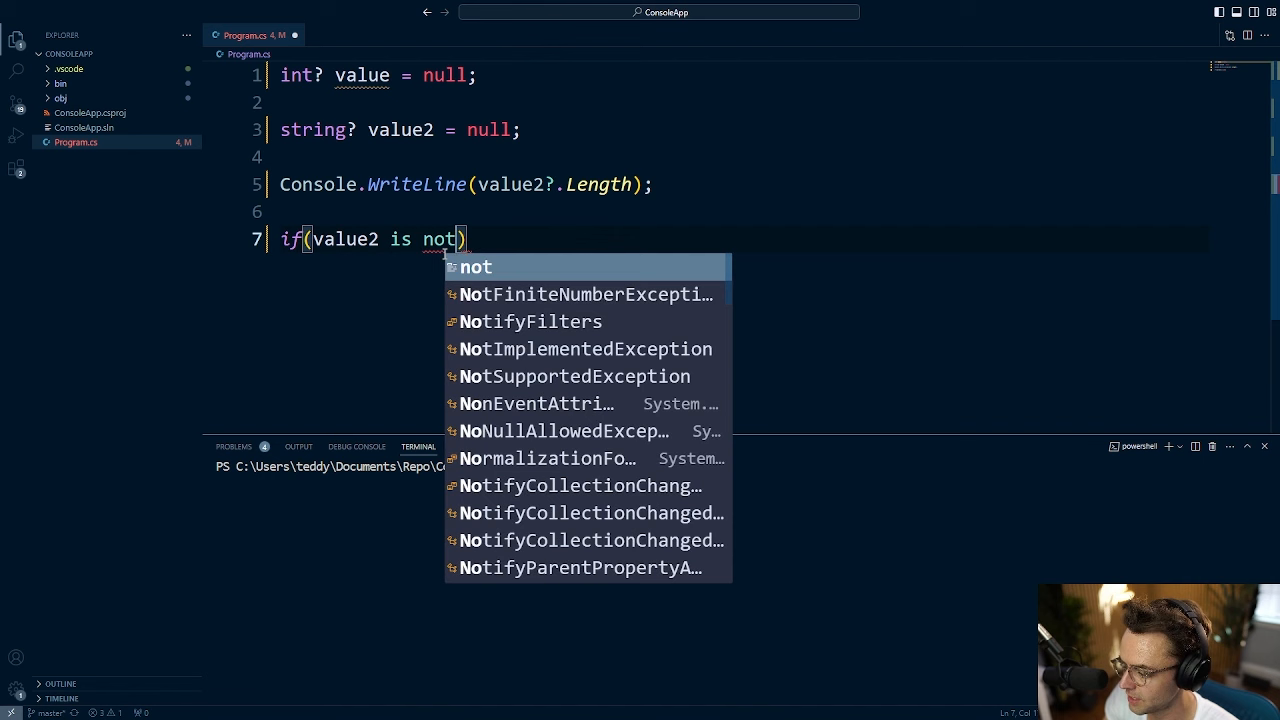
{"action": "type", "text": " nu"}
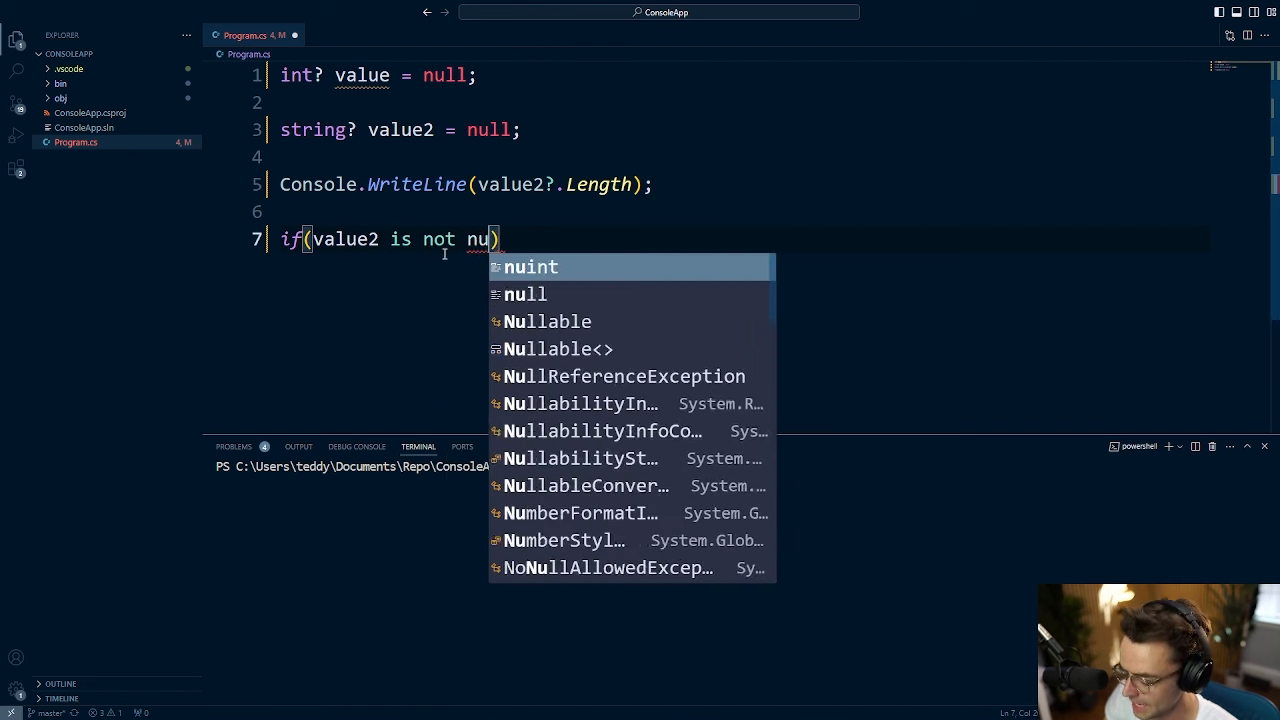
{"action": "type", "text": "ll"}
{"action": "key", "text": "Escape"}
{"action": "key", "text": "End"}
{"action": "key", "text": "Return"}
{"action": "type", "text": "{"}
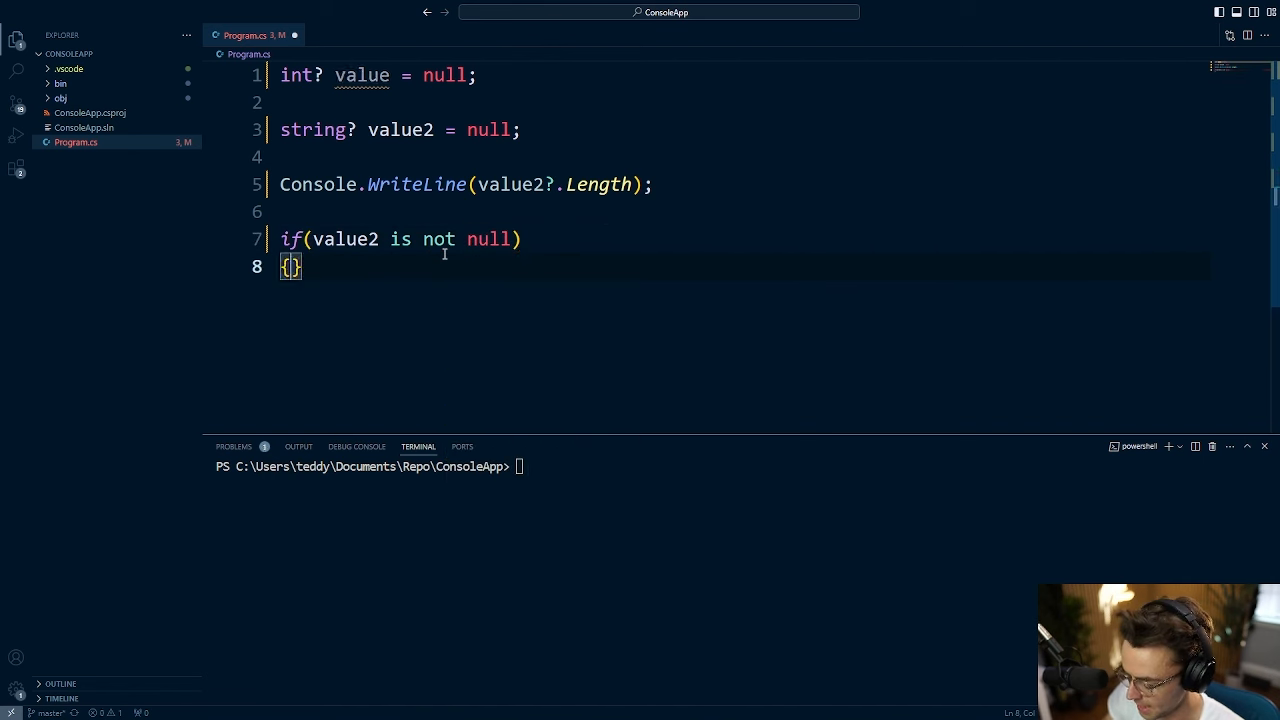
{"action": "key", "text": "Return"}
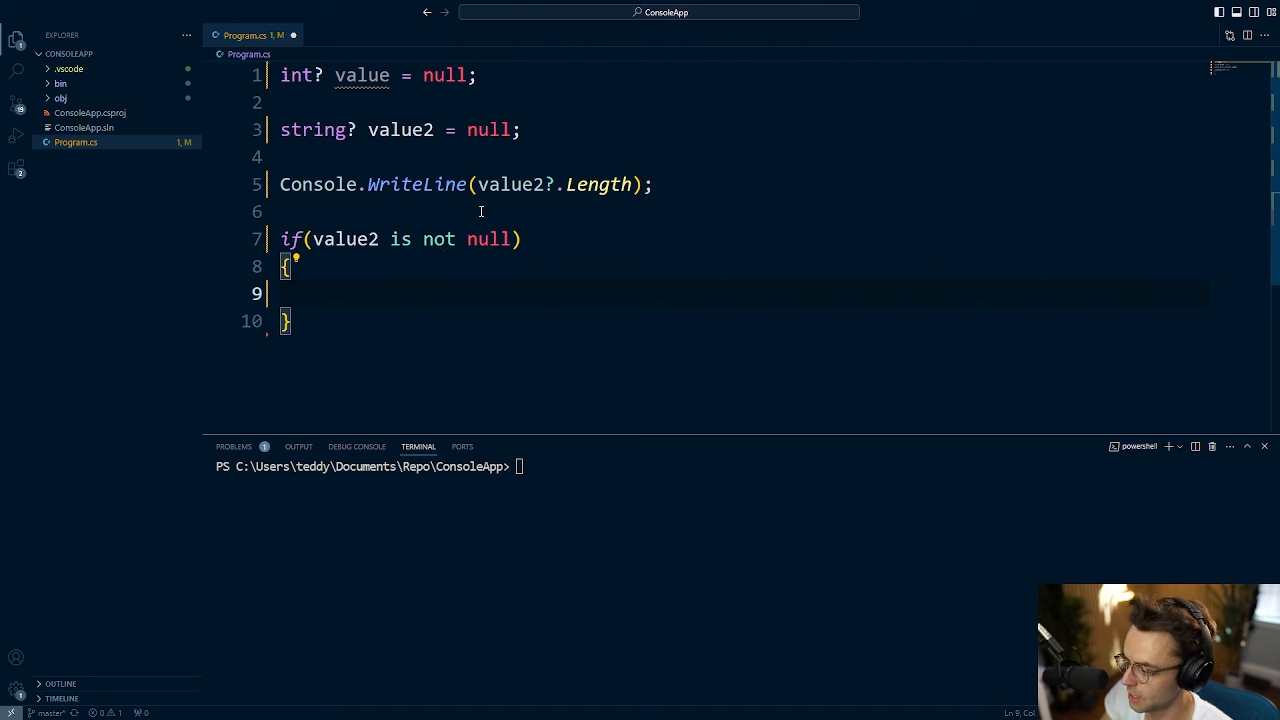
{"action": "left_click", "coordinate": [556, 184]}
{"action": "key", "text": "BackSpace"}
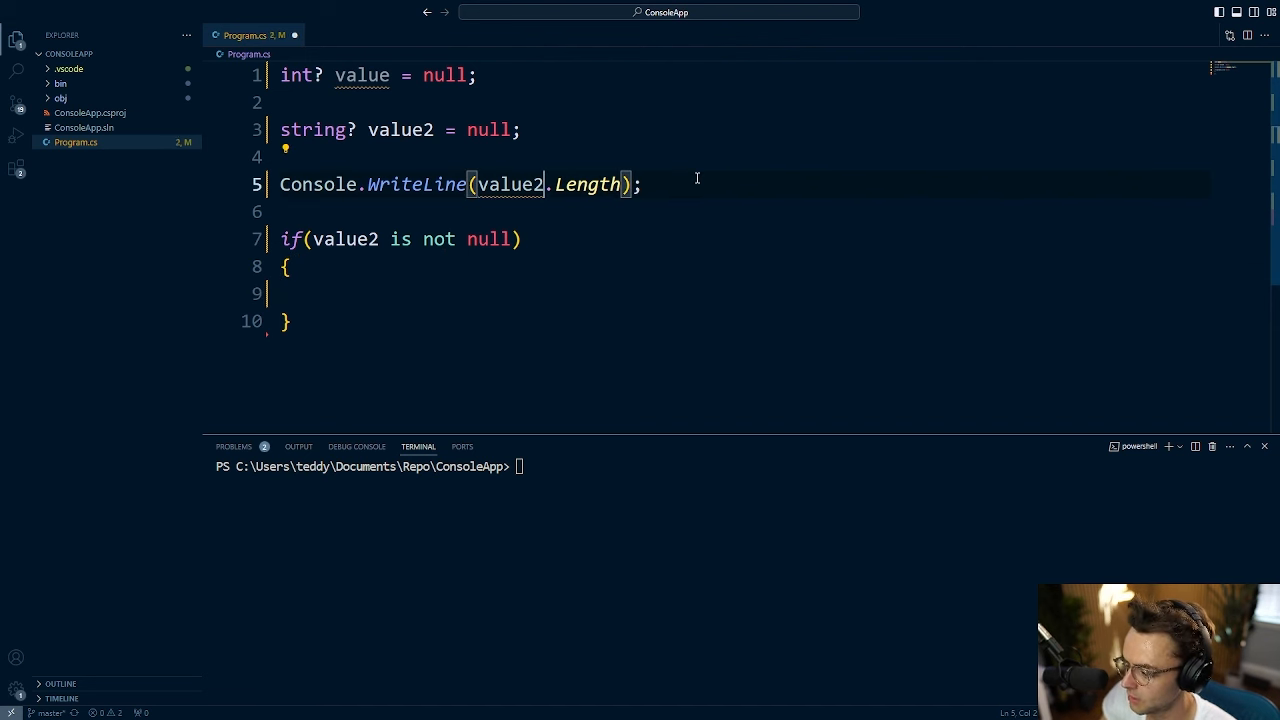
{"action": "left_click_drag", "start_coordinate": [685, 187], "coordinate": [257, 185]}
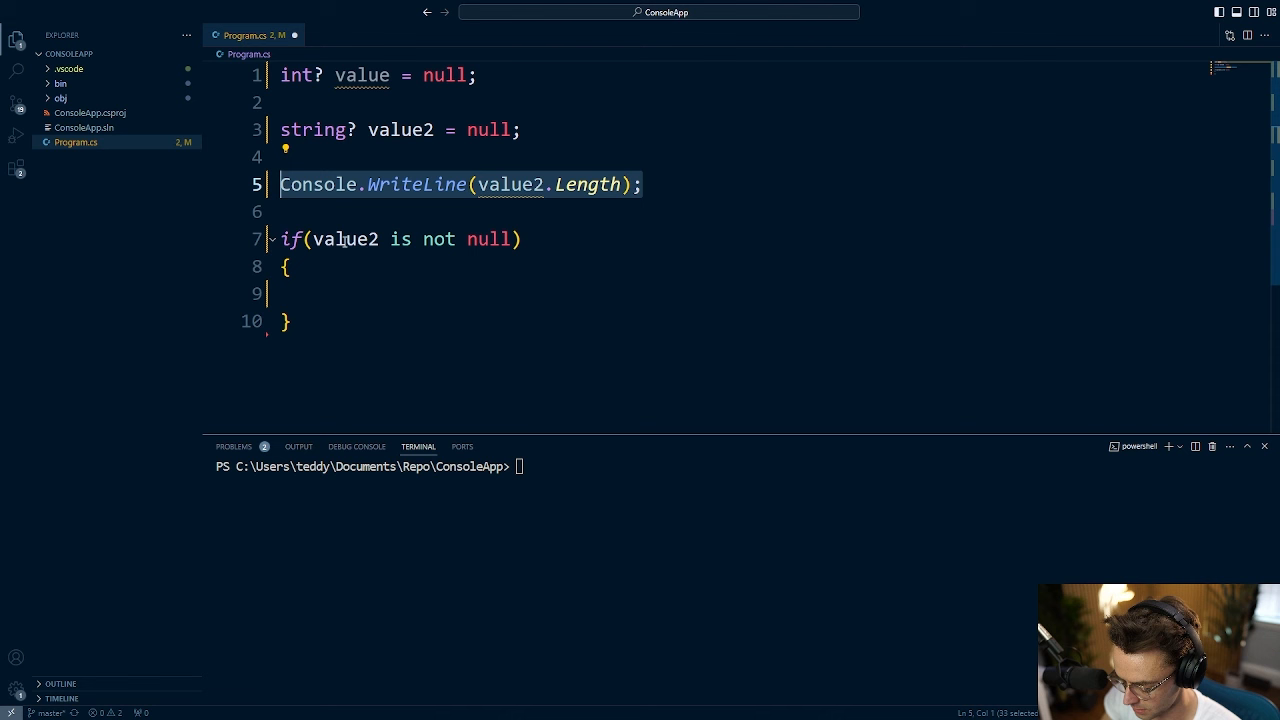
{"action": "key", "text": "ctrl+c"}
{"action": "left_click", "coordinate": [408, 294]}
{"action": "key", "text": "ctrl+v"}
{"action": "left_click", "coordinate": [645, 184]}
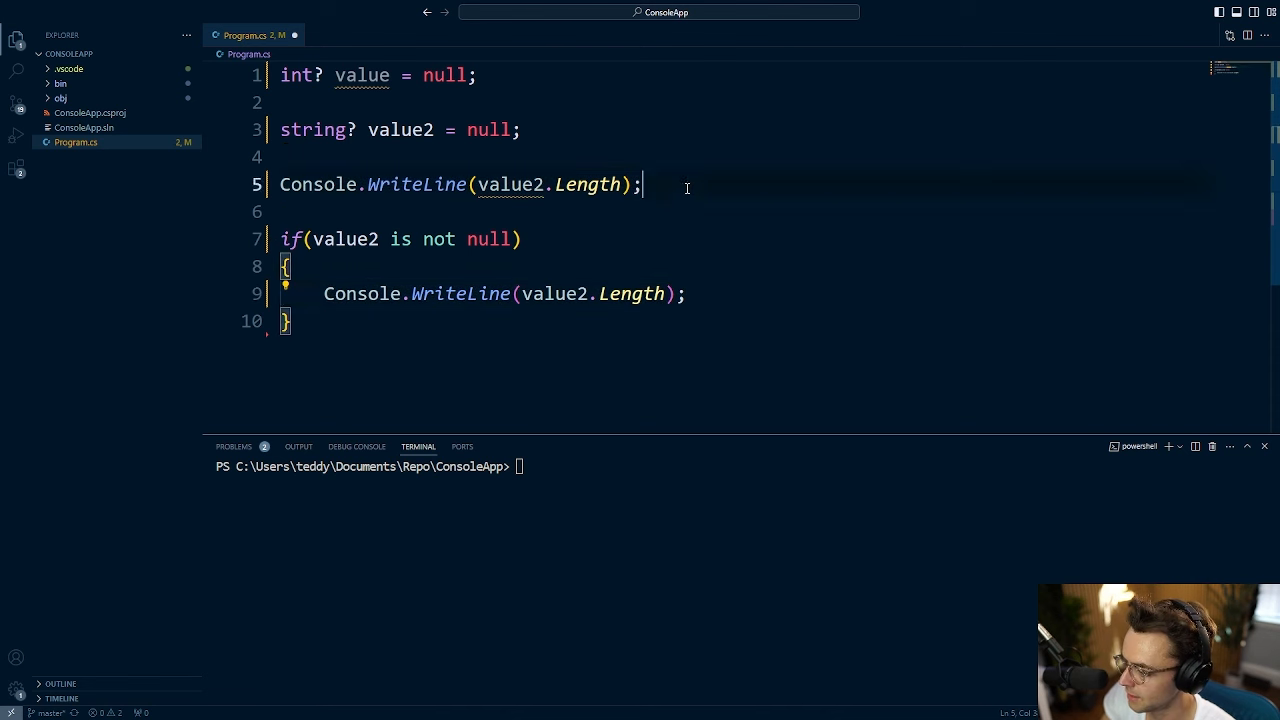
{"action": "left_click_drag", "start_coordinate": [290, 212], "coordinate": [248, 184]}
{"action": "key", "text": "BackSpace"}
{"action": "key", "text": "BackSpace"}
{"action": "key", "text": "BackSpace"}
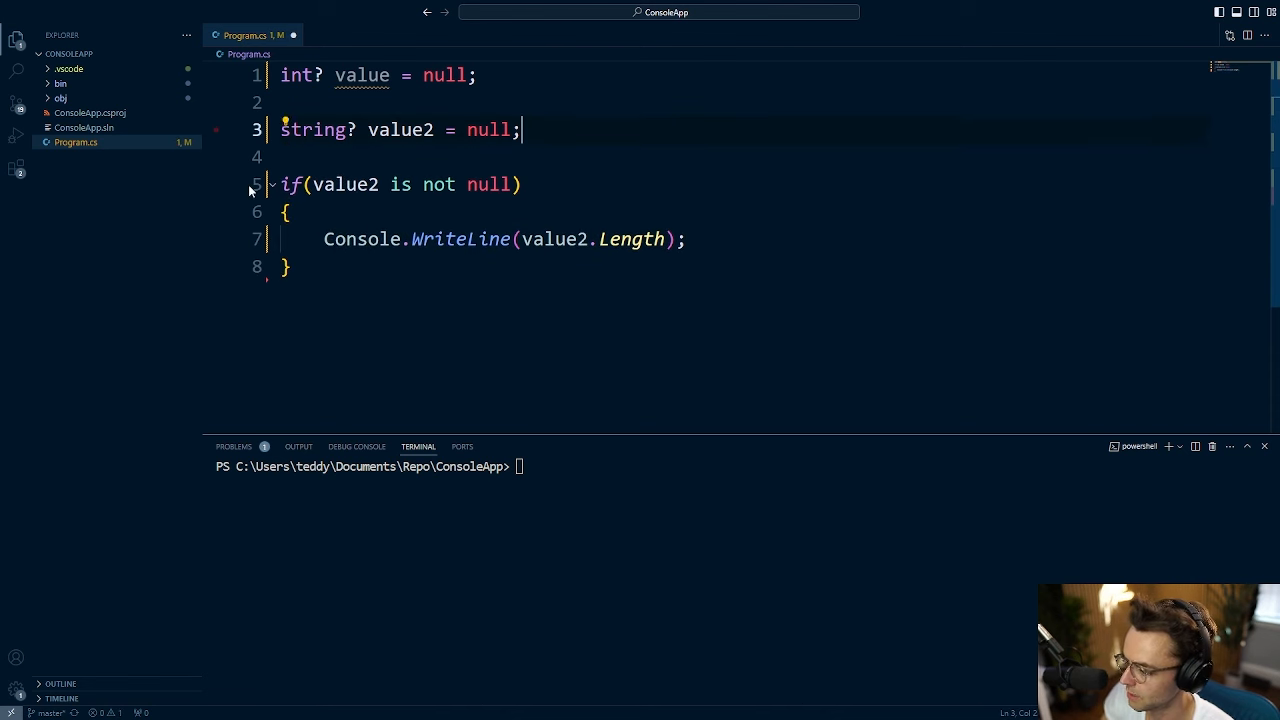
{"action": "key", "text": "ctrl+s"}
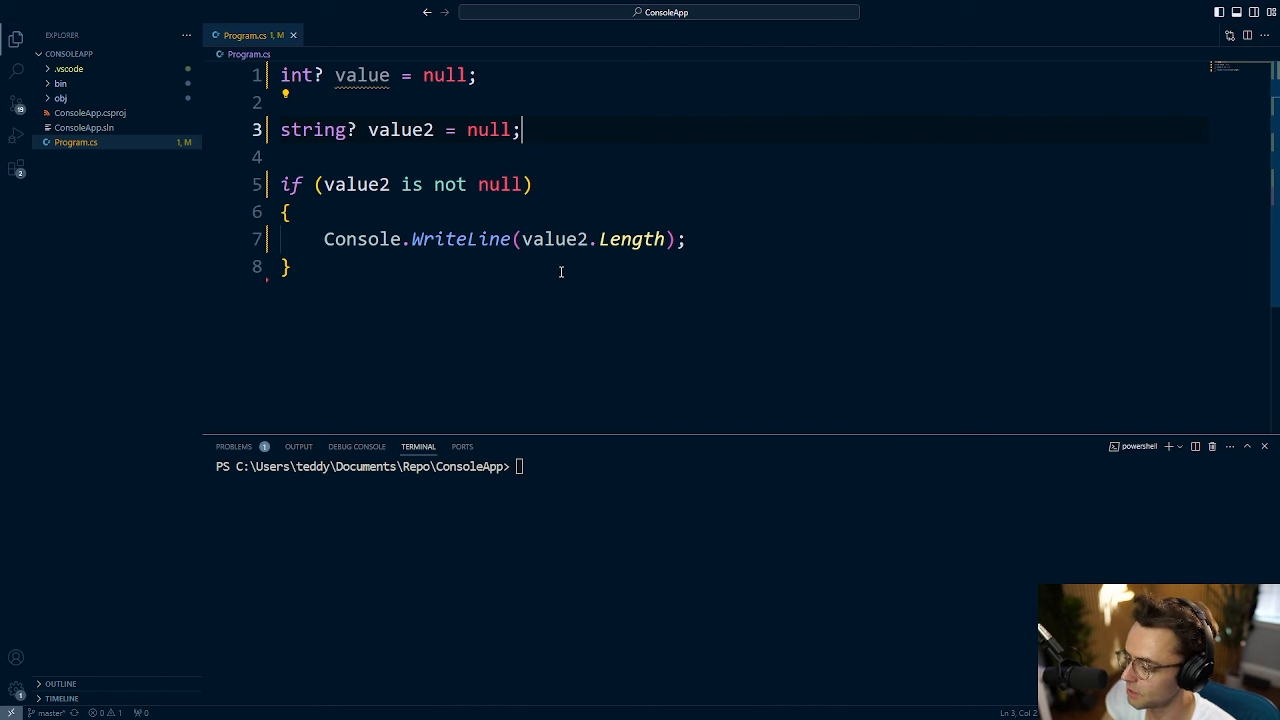
{"action": "left_click", "coordinate": [593, 241]}
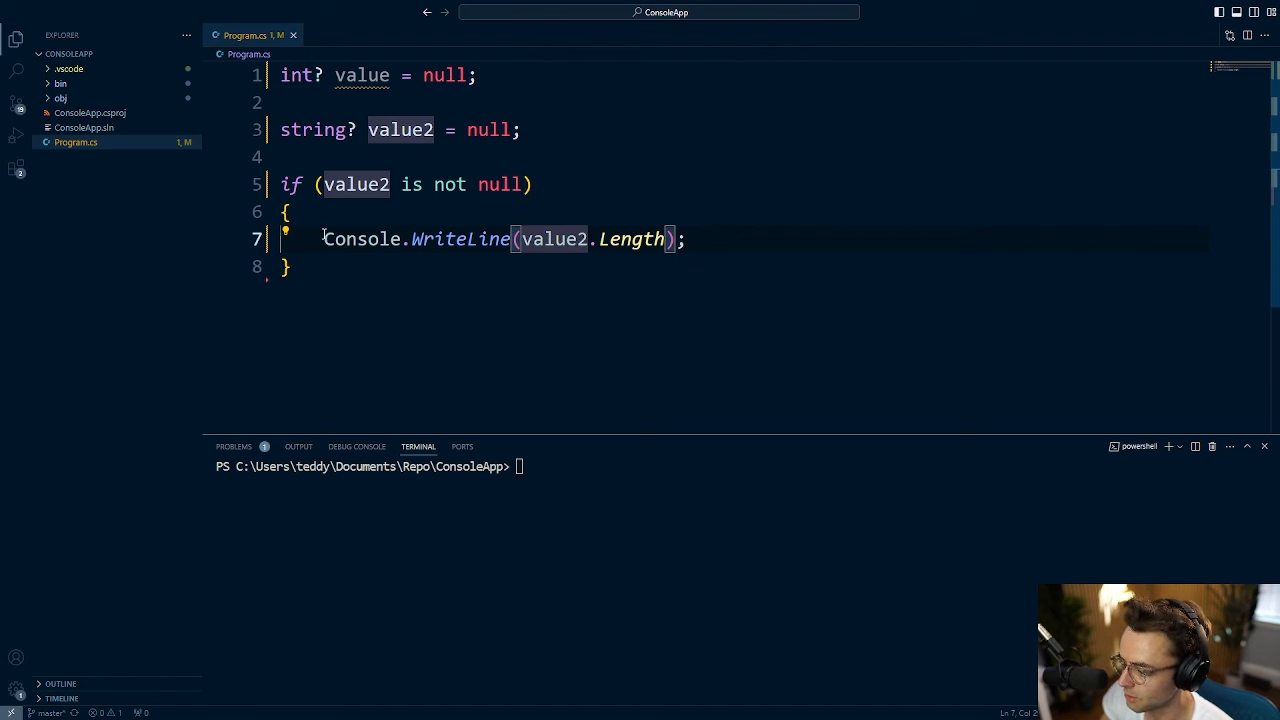
{"action": "mouse_move", "coordinate": [360, 239]}
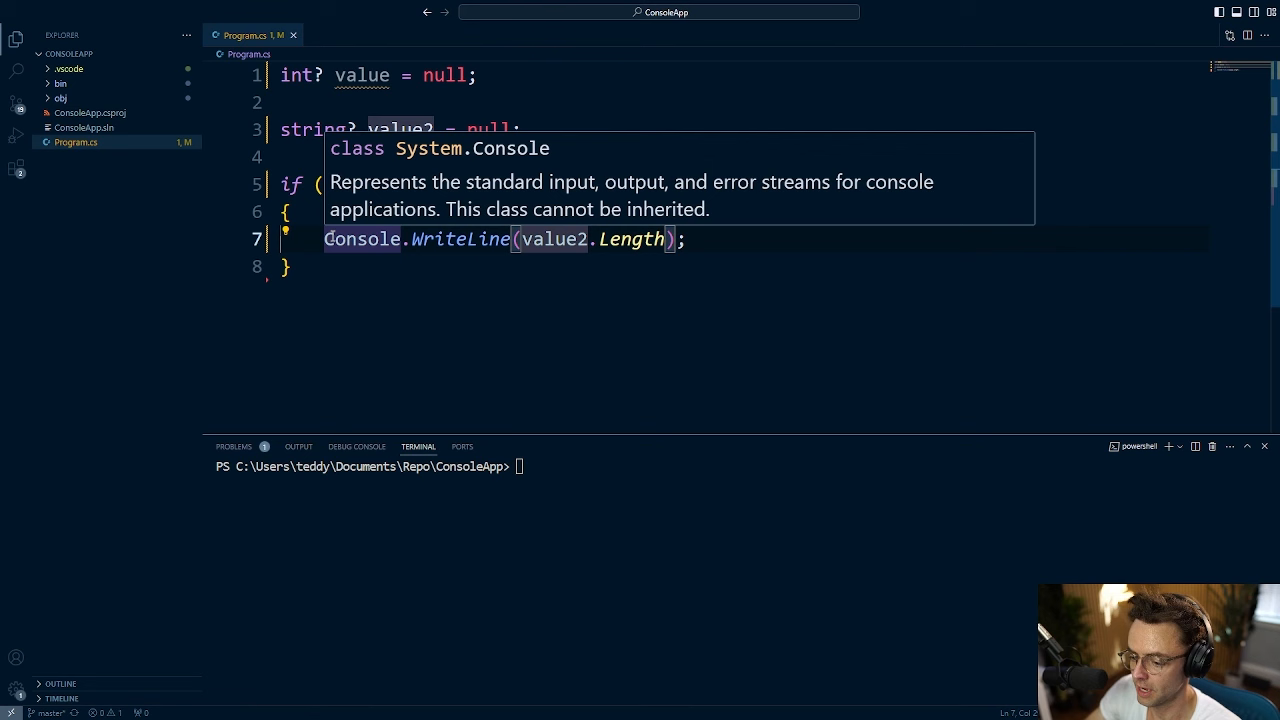
{"action": "left_click", "coordinate": [505, 300]}
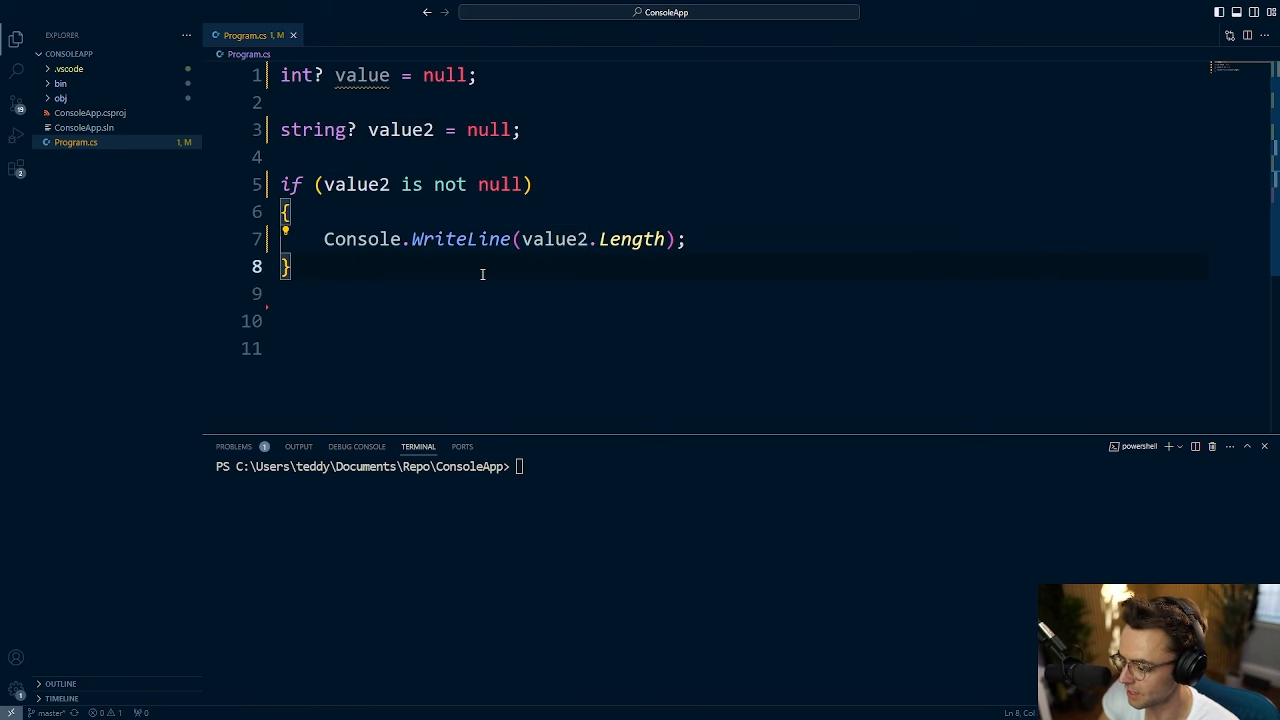
Write Console.WriteLine(value2 ?? "No value!"); under the if block and save.
{"action": "key", "text": "Return"}
{"action": "key", "text": "Return"}
{"action": "type", "text": "Conso"}
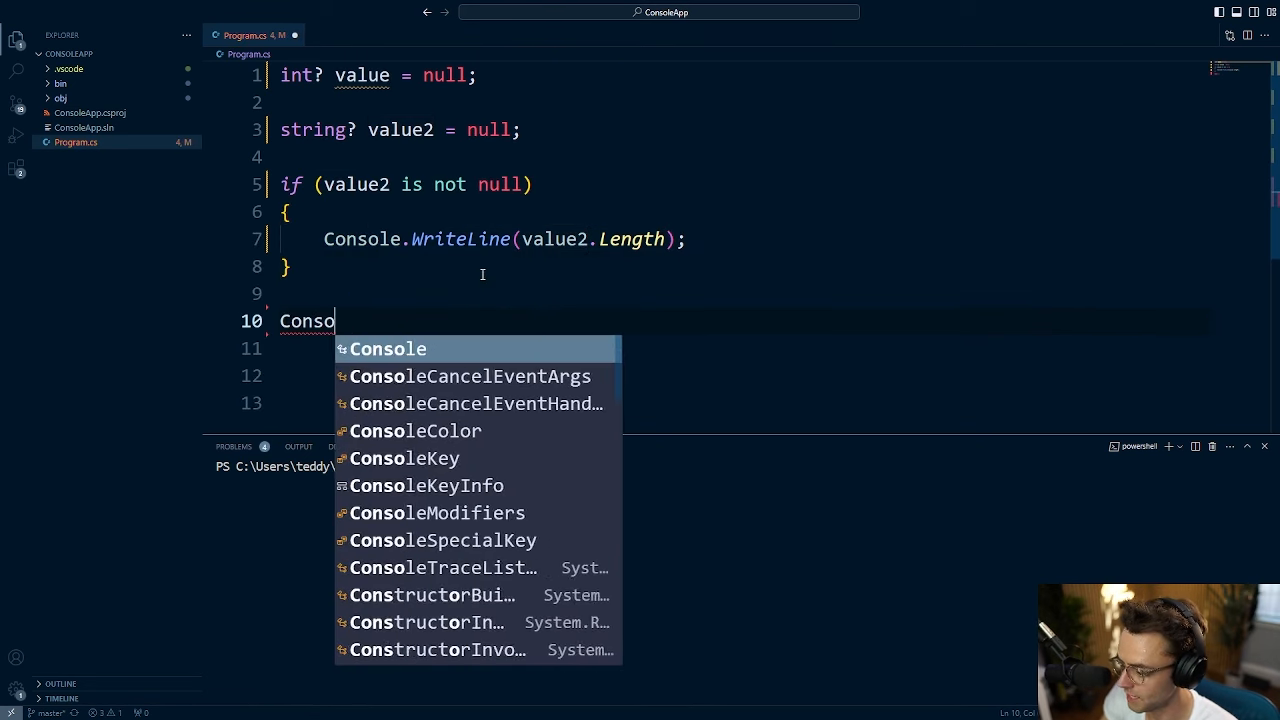
{"action": "type", "text": "le."}
{"action": "type", "text": "Wr"}
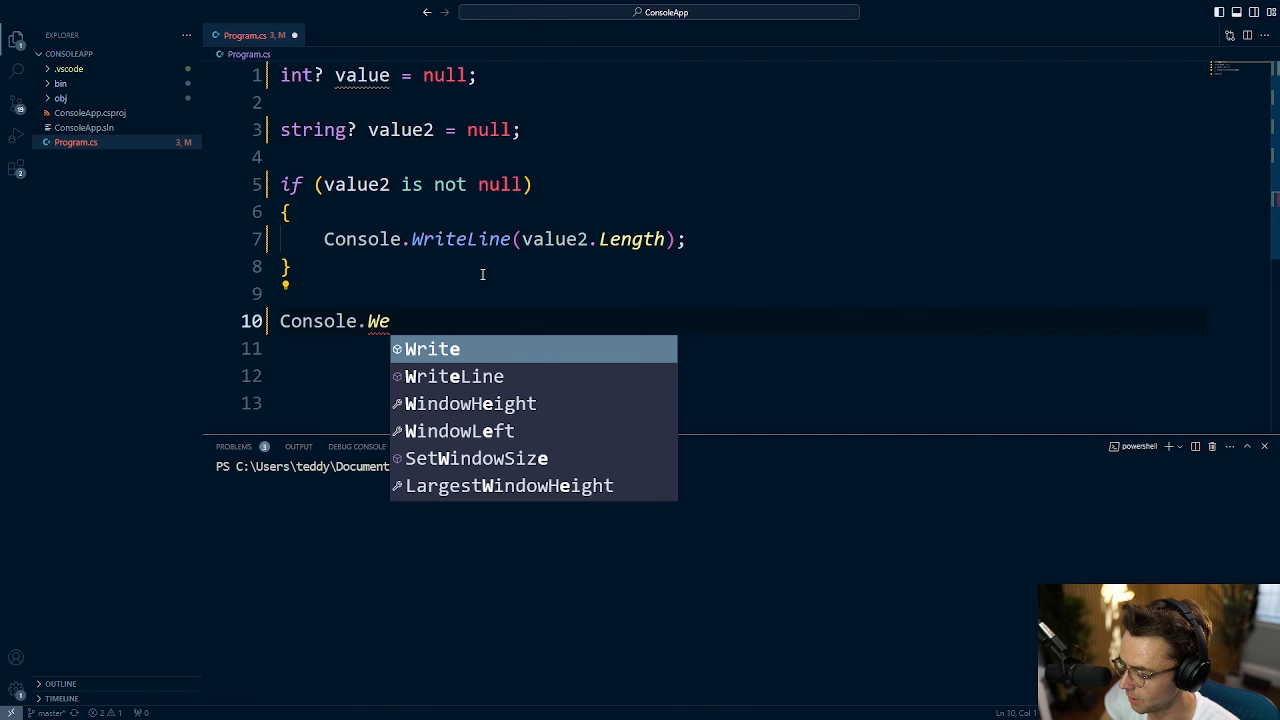
{"action": "key", "text": "Down"}
{"action": "key", "text": "Tab"}
{"action": "type", "text": "("}
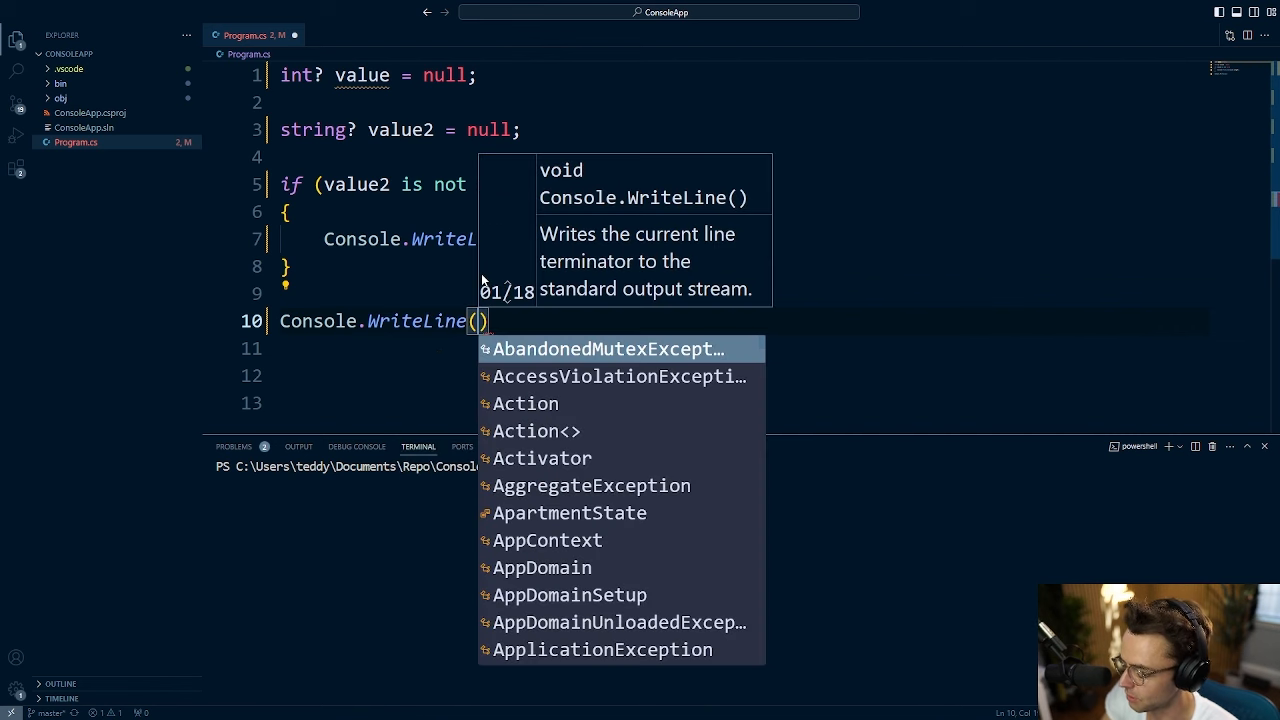
{"action": "type", "text": "value"}
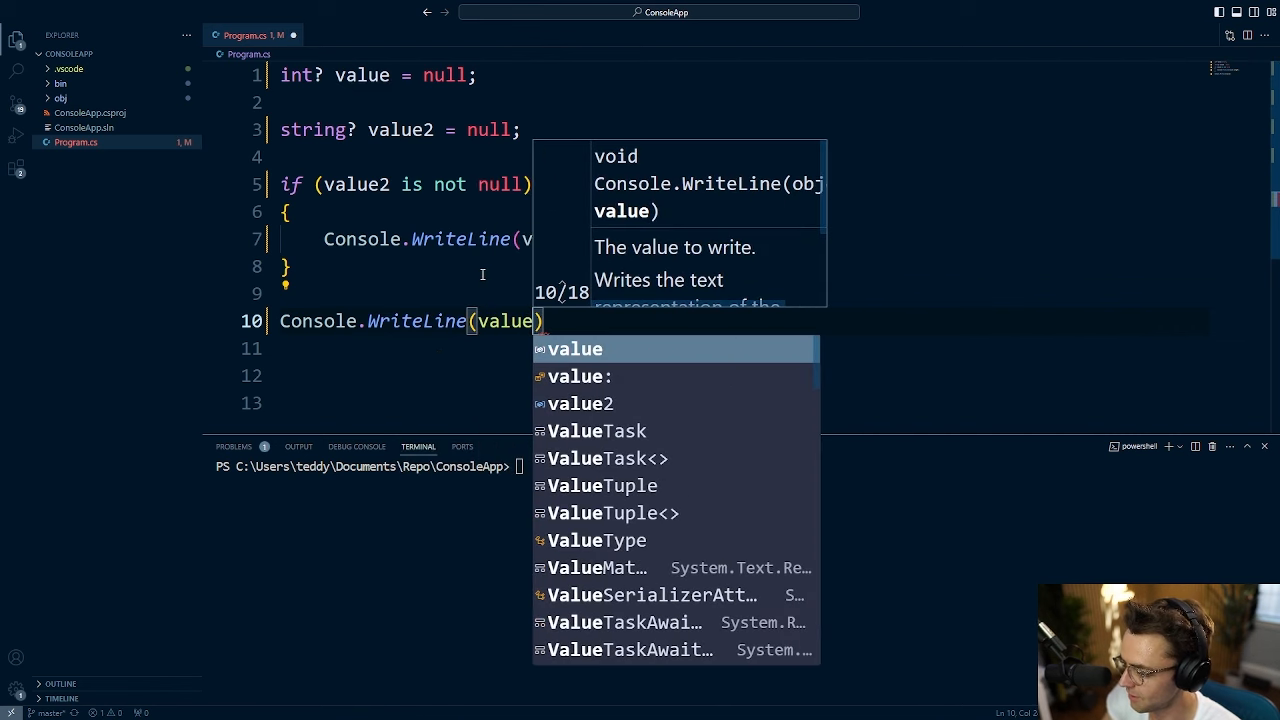
{"action": "key", "text": "Escape"}
{"action": "type", "text": "2 "}
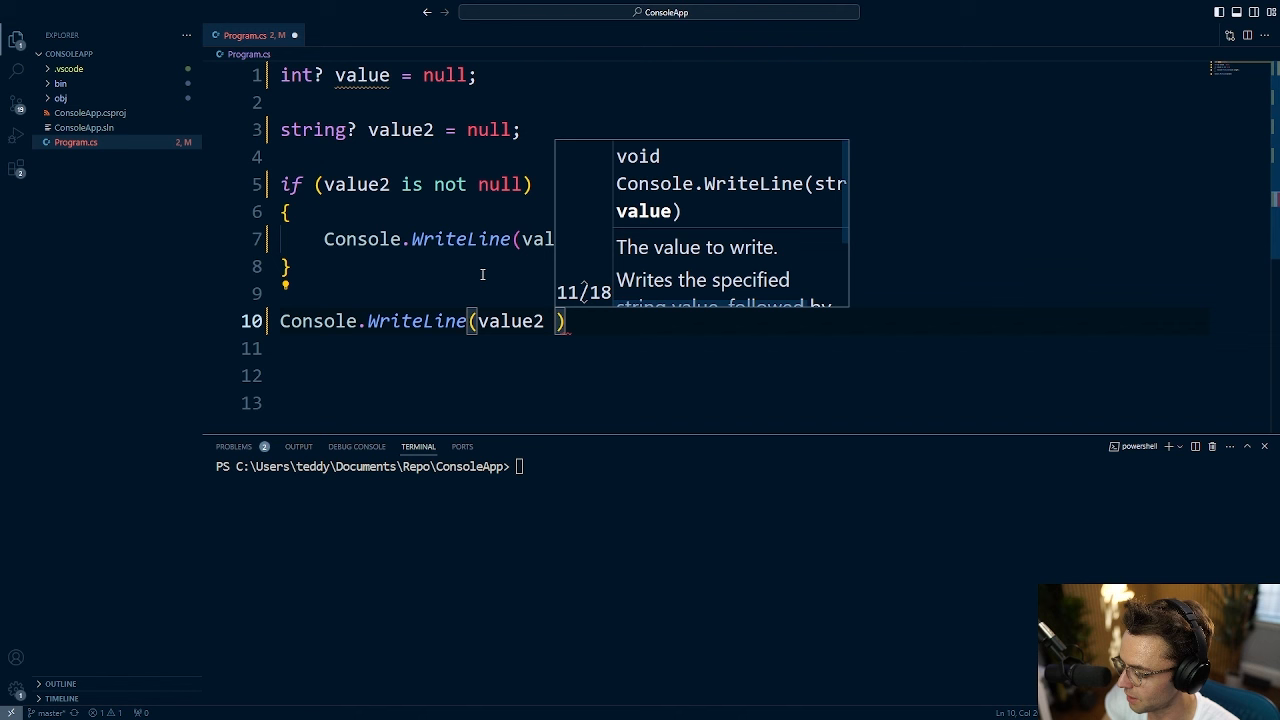
{"action": "type", "text": "??"}
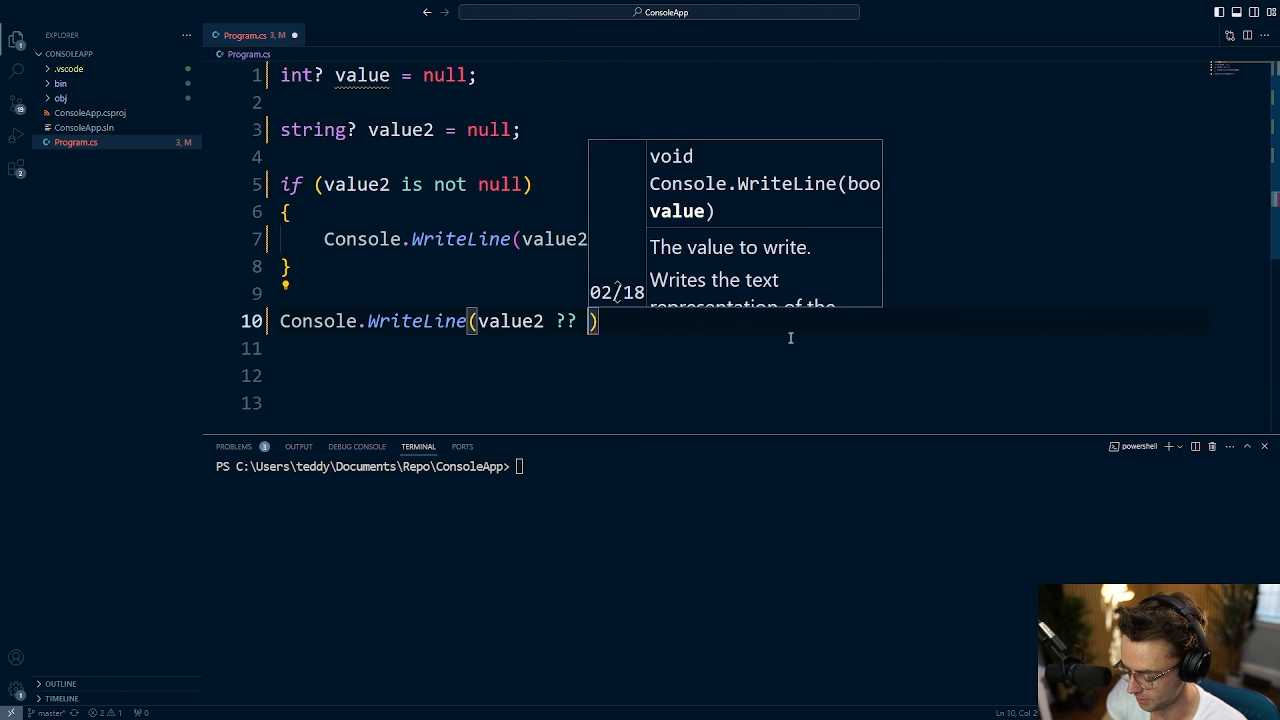
{"action": "type", "text": "\"No"}
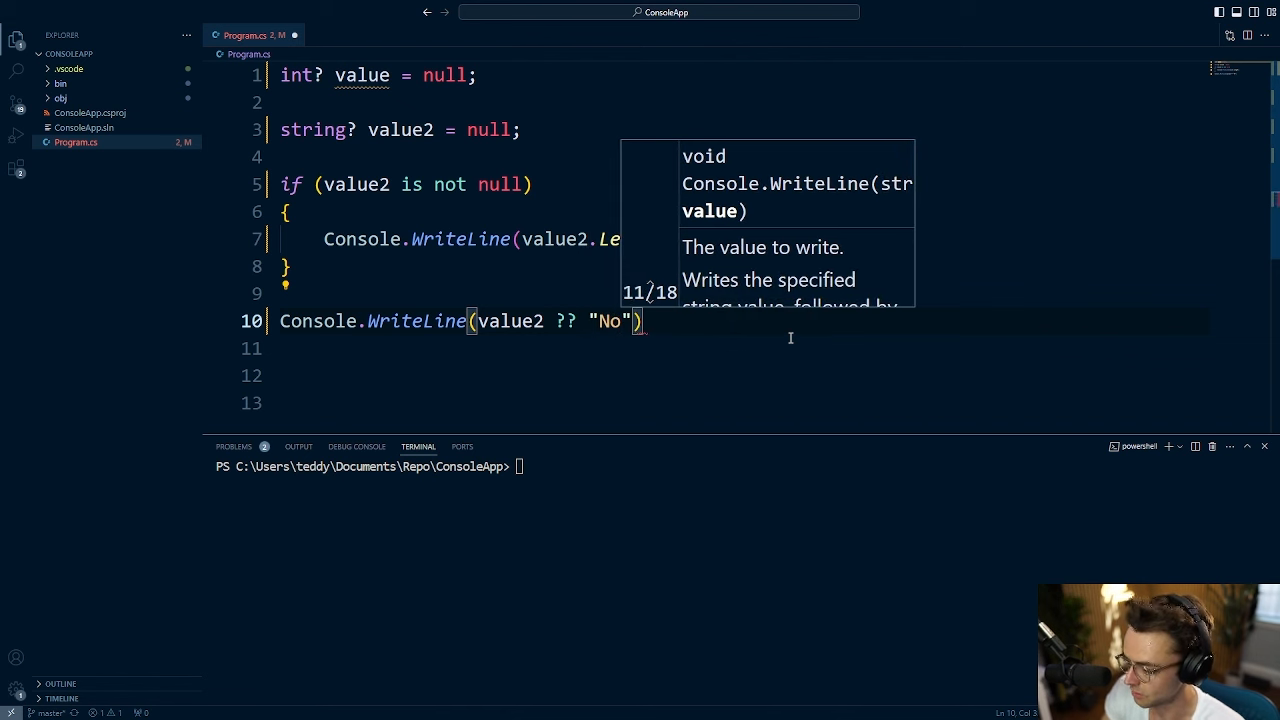
{"action": "type", "text": " value!"}
{"action": "key", "text": "Right"}
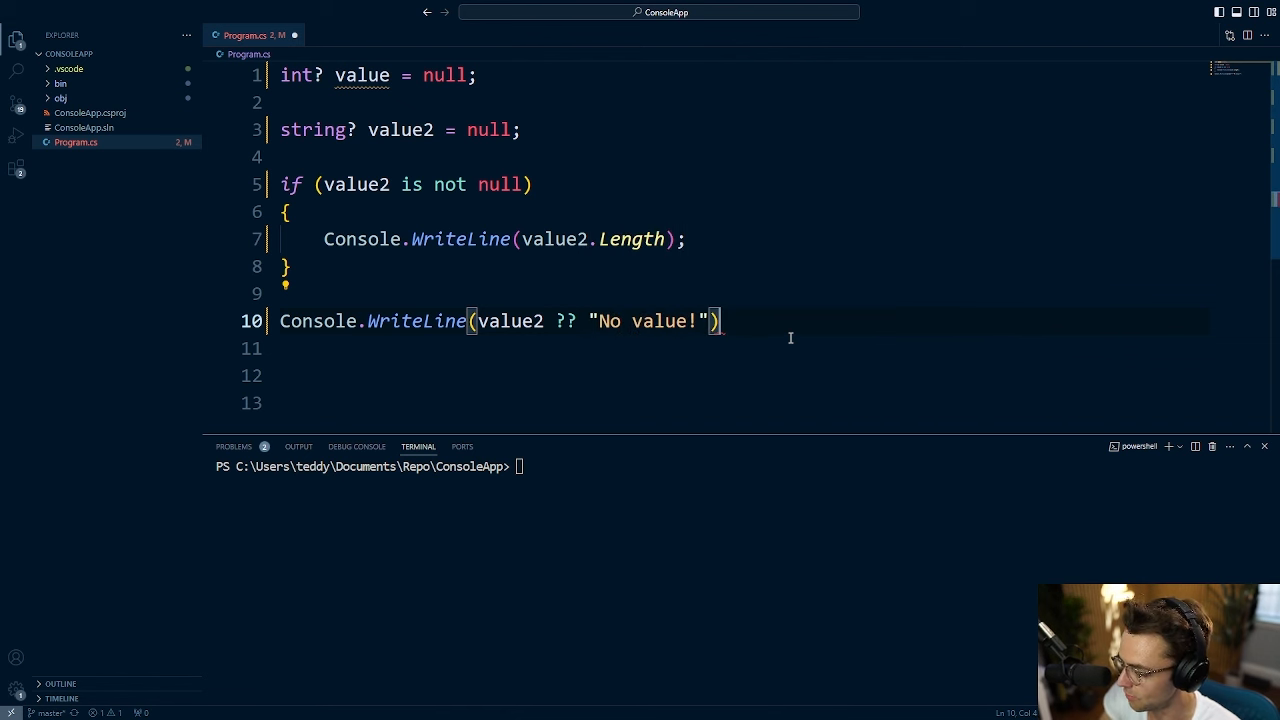
{"action": "type", "text": ";"}
{"action": "key", "text": "ctrl+s"}
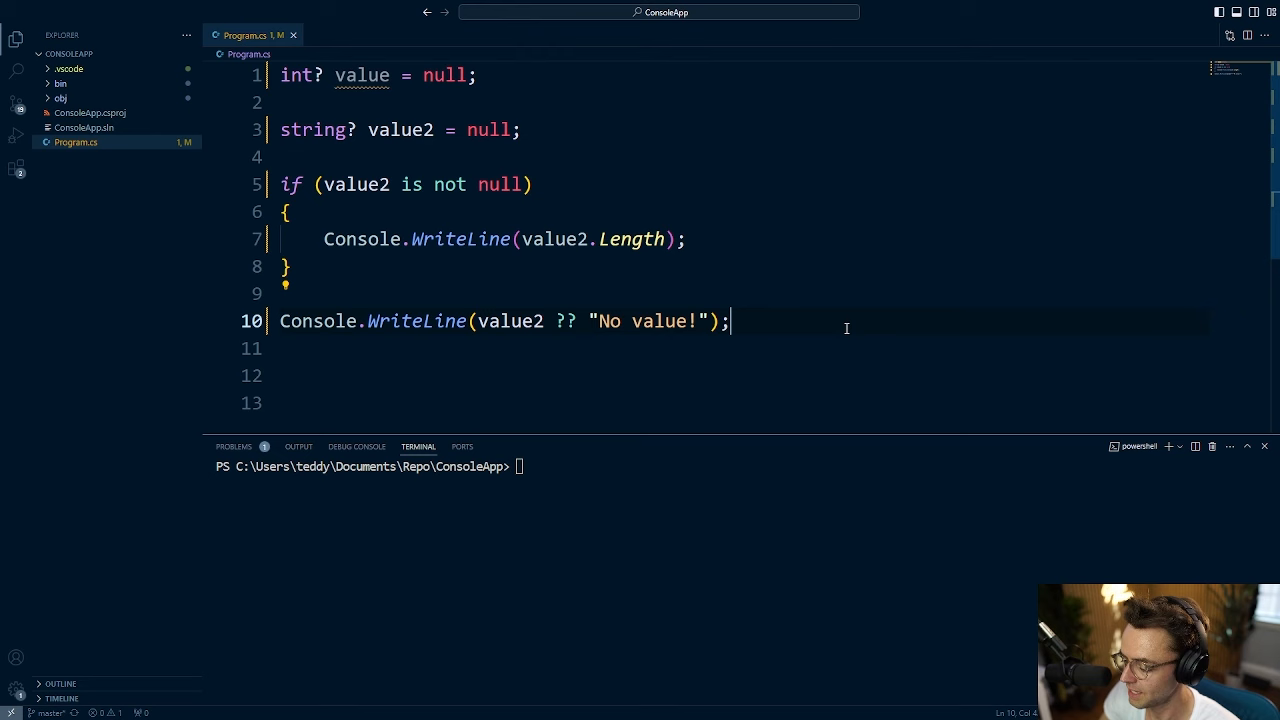
Write Console.WriteLine(value2 is not null ? "Has value!" : "No value"); and save.
{"action": "key", "text": "Return"}
{"action": "key", "text": "Return"}
{"action": "type", "text": "Console."}
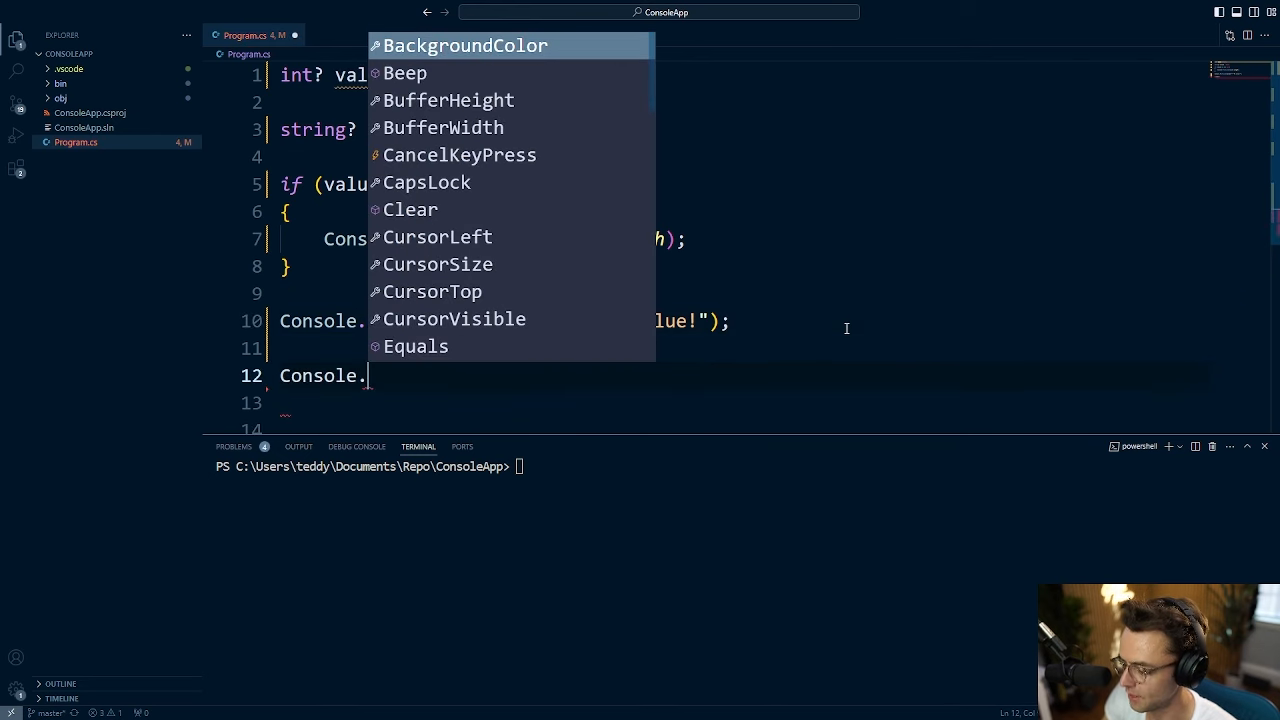
{"action": "type", "text": "We"}
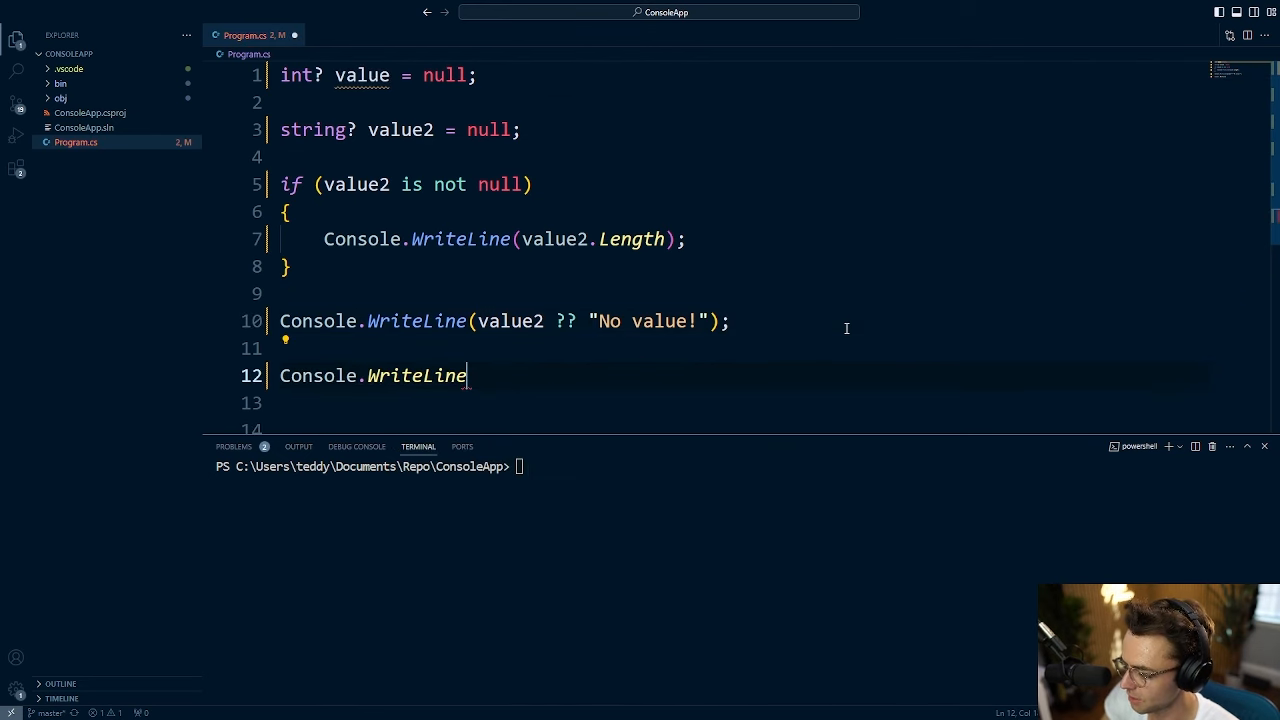
{"action": "type", "text": "("}
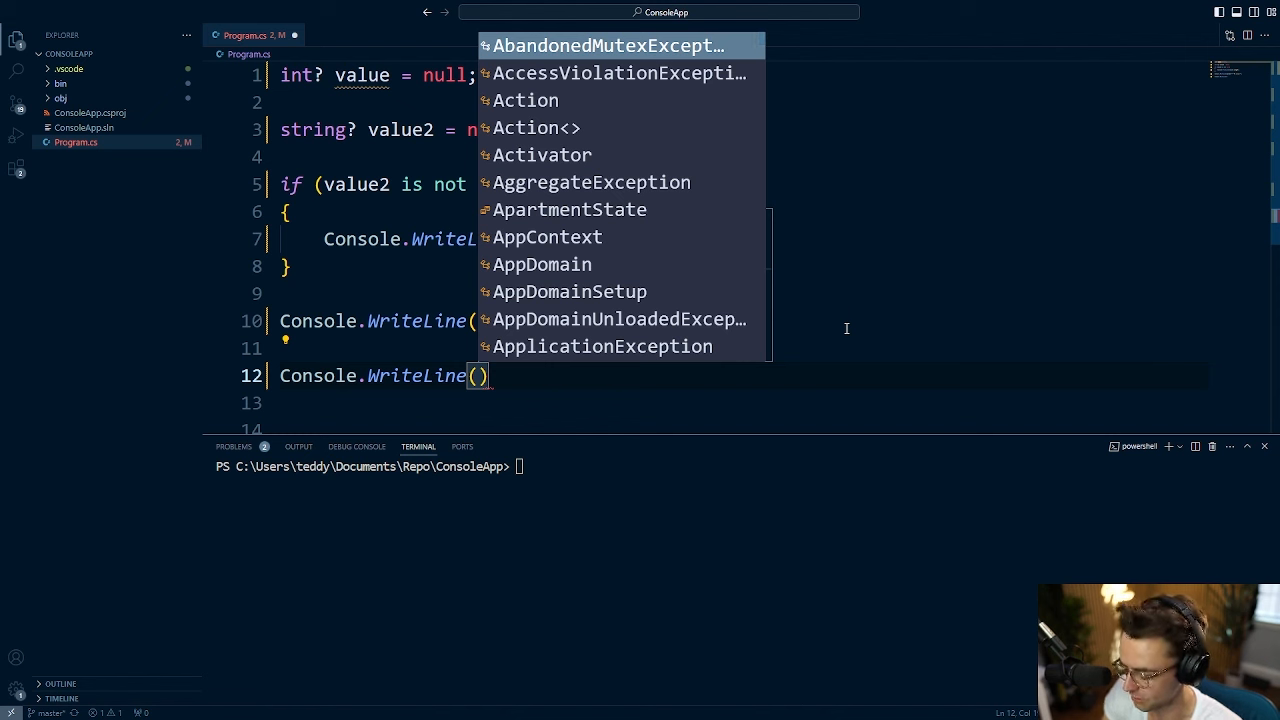
{"action": "type", "text": "value2 "}
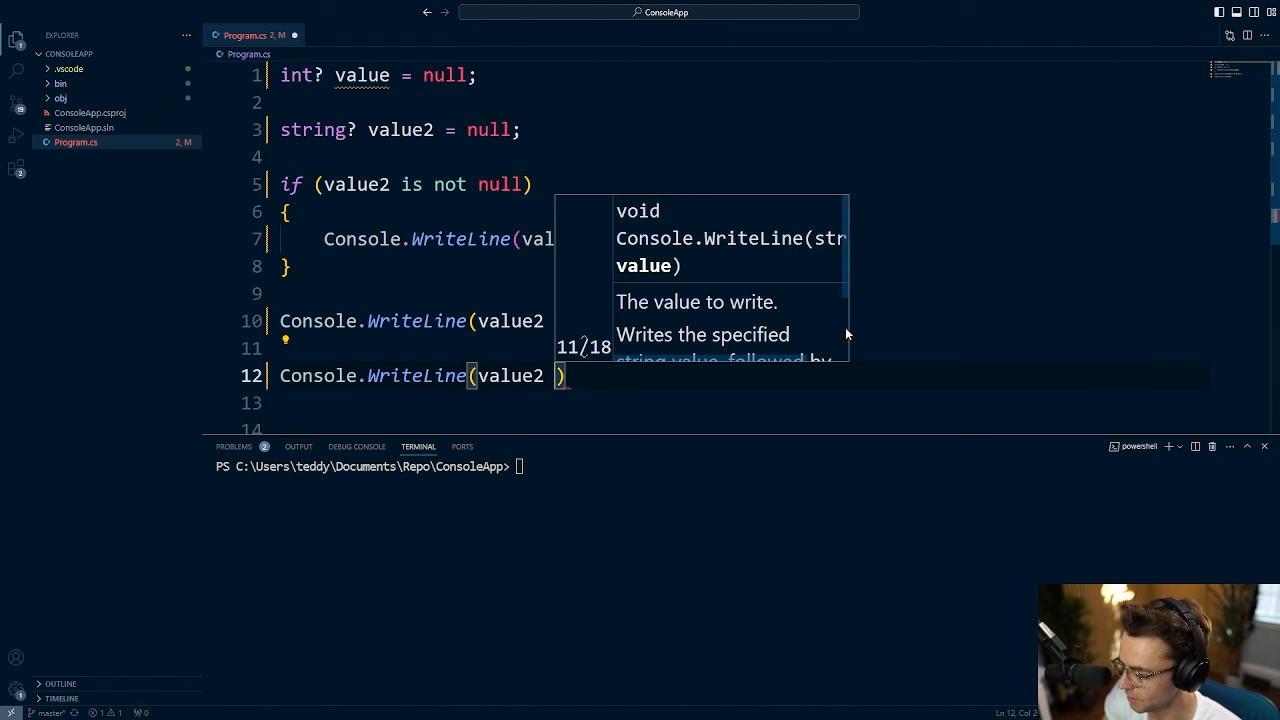
{"action": "type", "text": "is not null "}
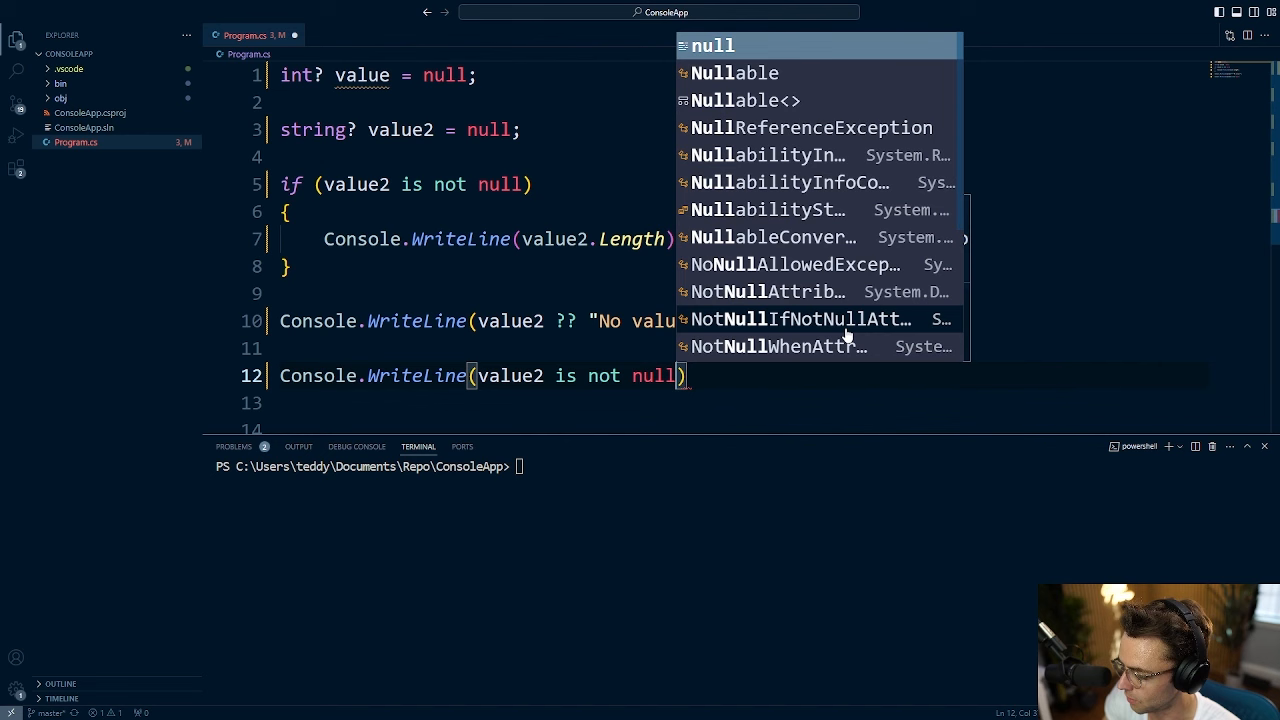
{"action": "type", "text": "? "}
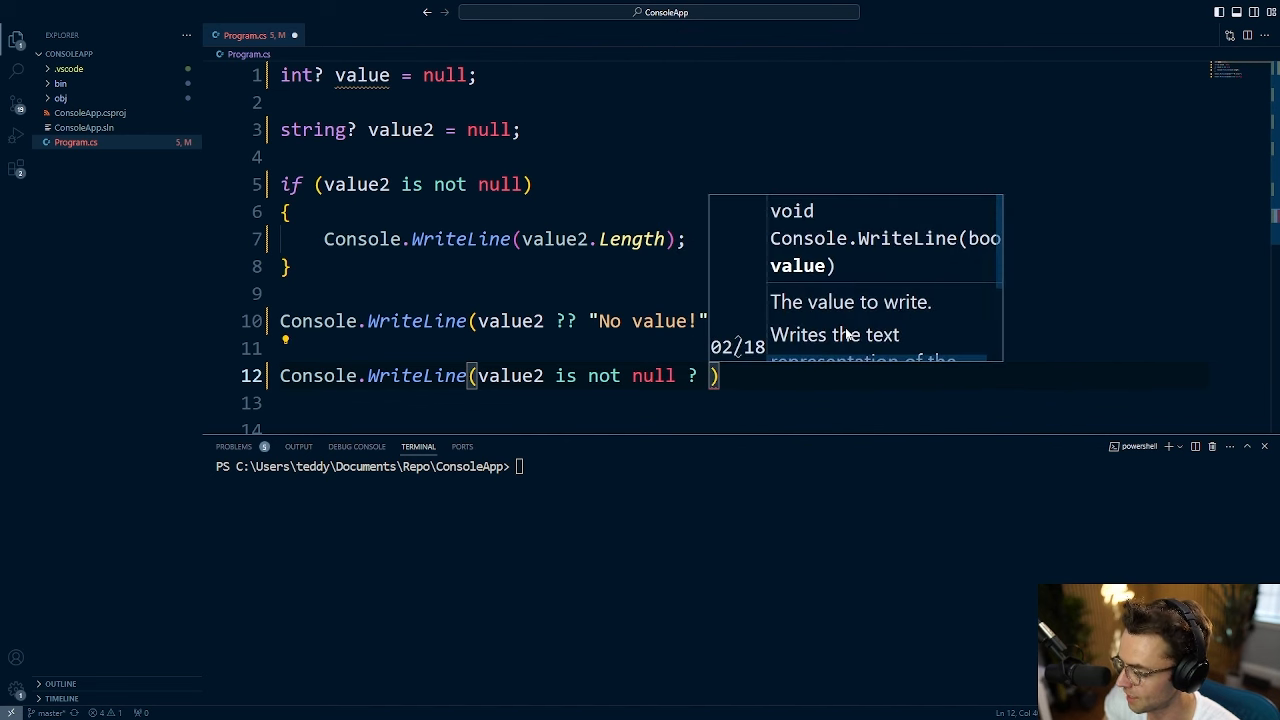
{"action": "type", "text": "\""}
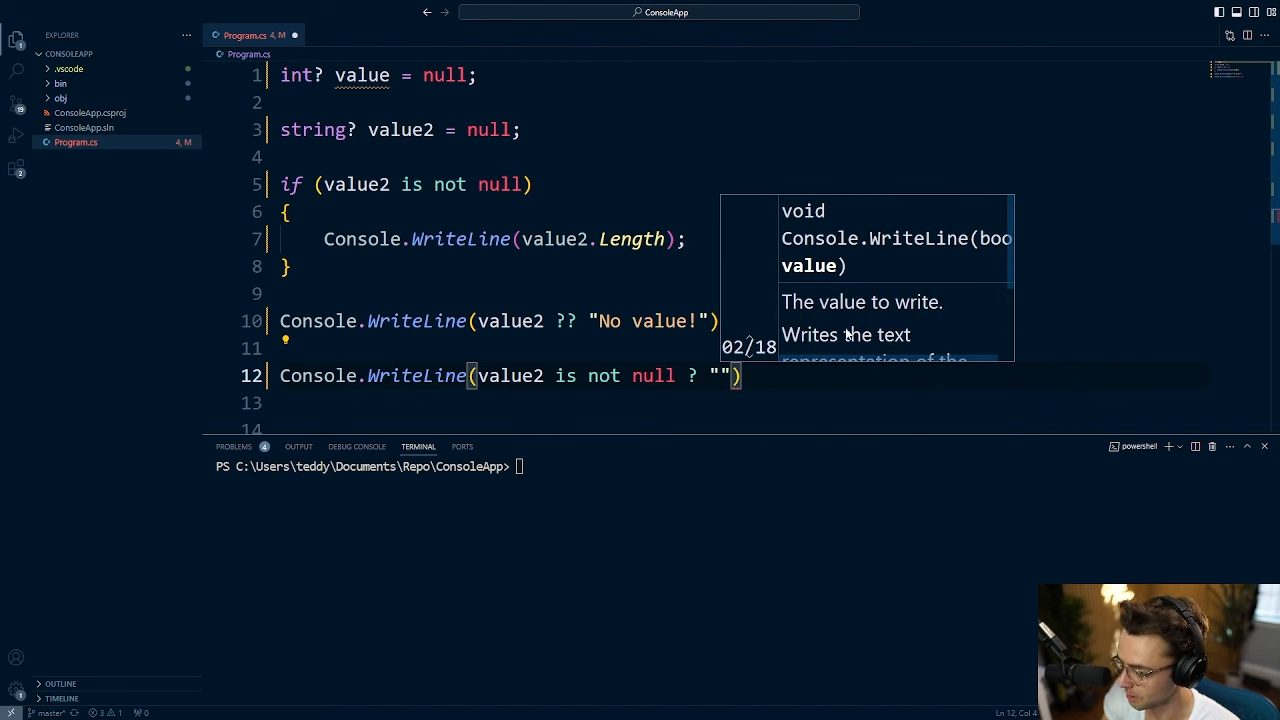
{"action": "type", "text": "Is"}
{"action": "key", "text": "BackSpace"}
{"action": "key", "text": "BackSpace"}
{"action": "type", "text": "Has "}
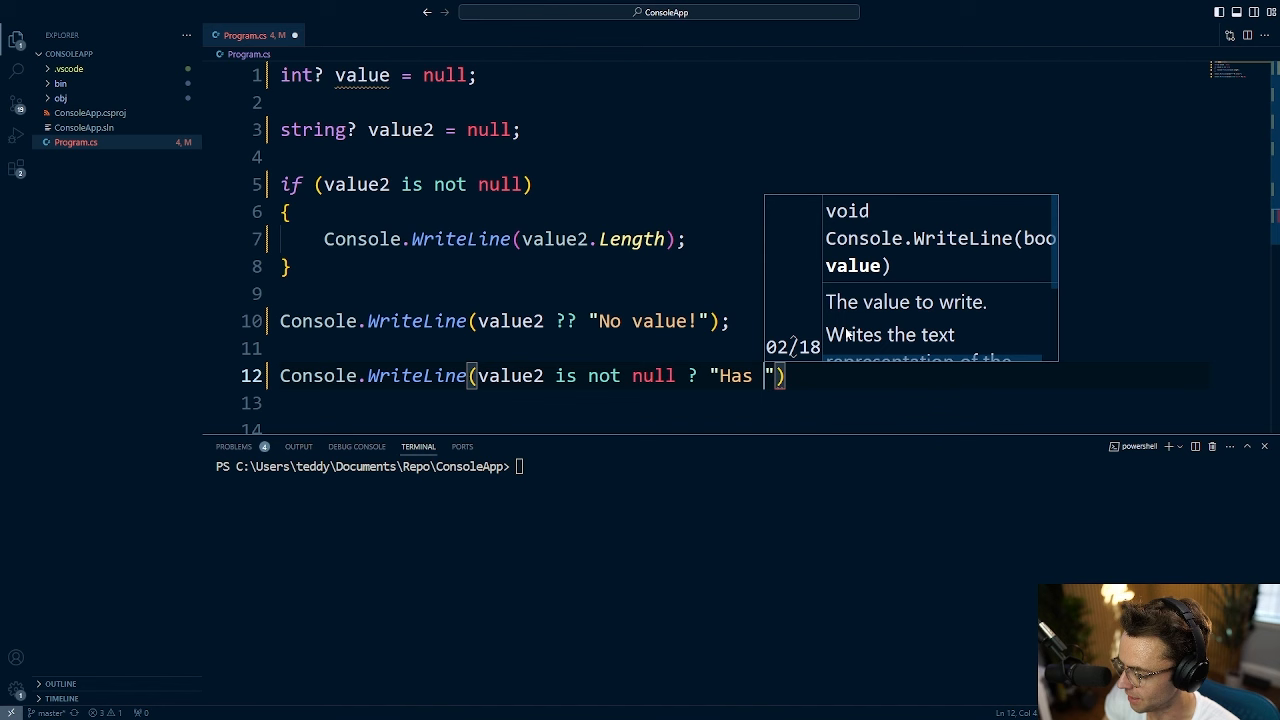
{"action": "type", "text": "value!"}
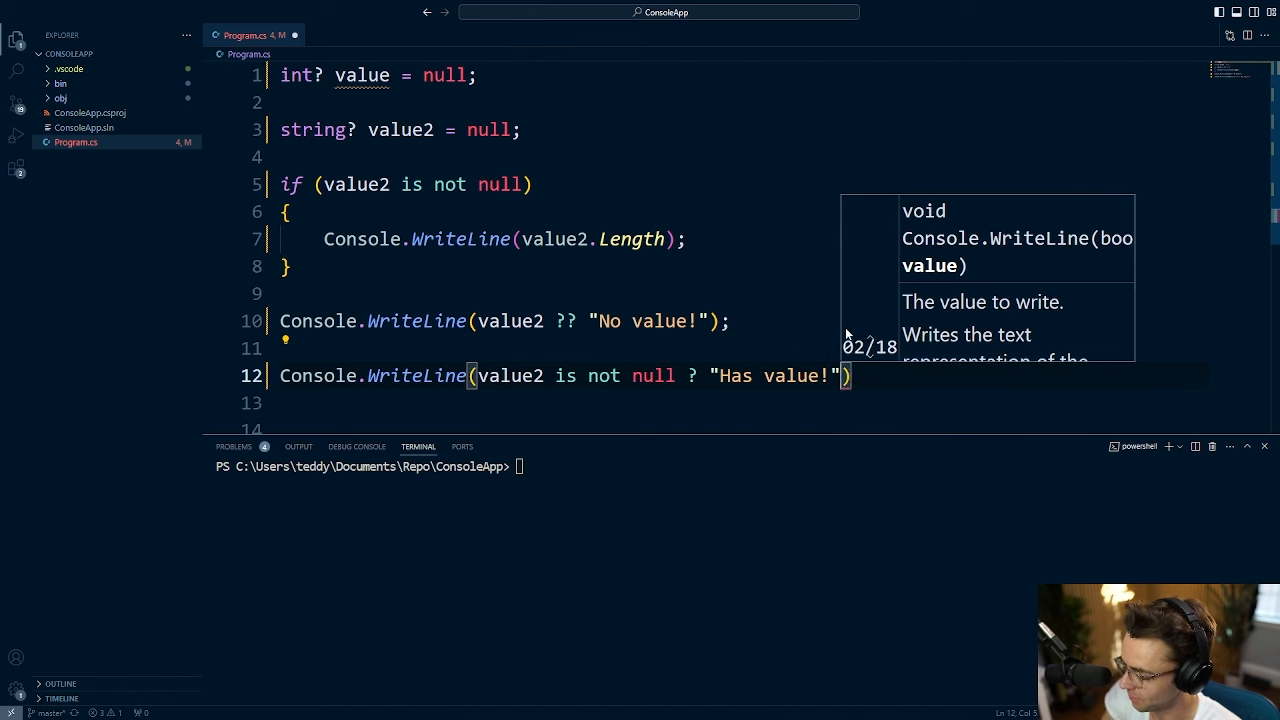
{"action": "type", "text": "\" : "}
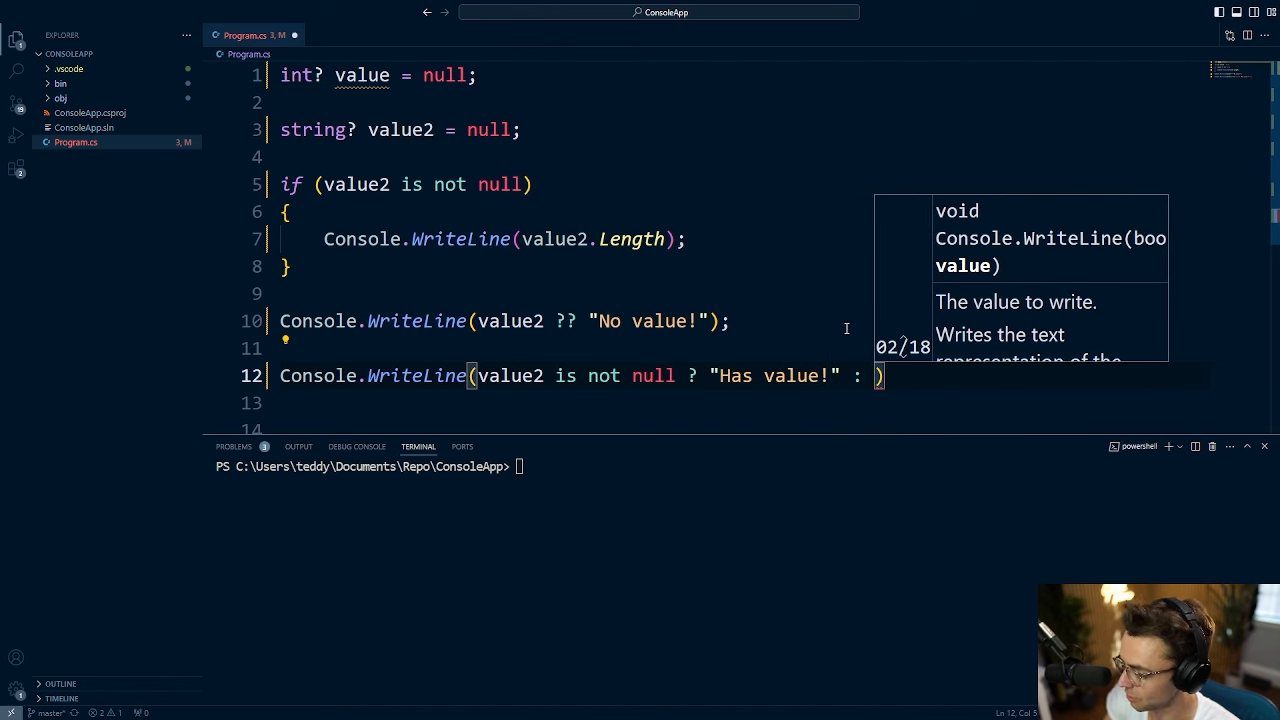
{"action": "type", "text": "\"No "}
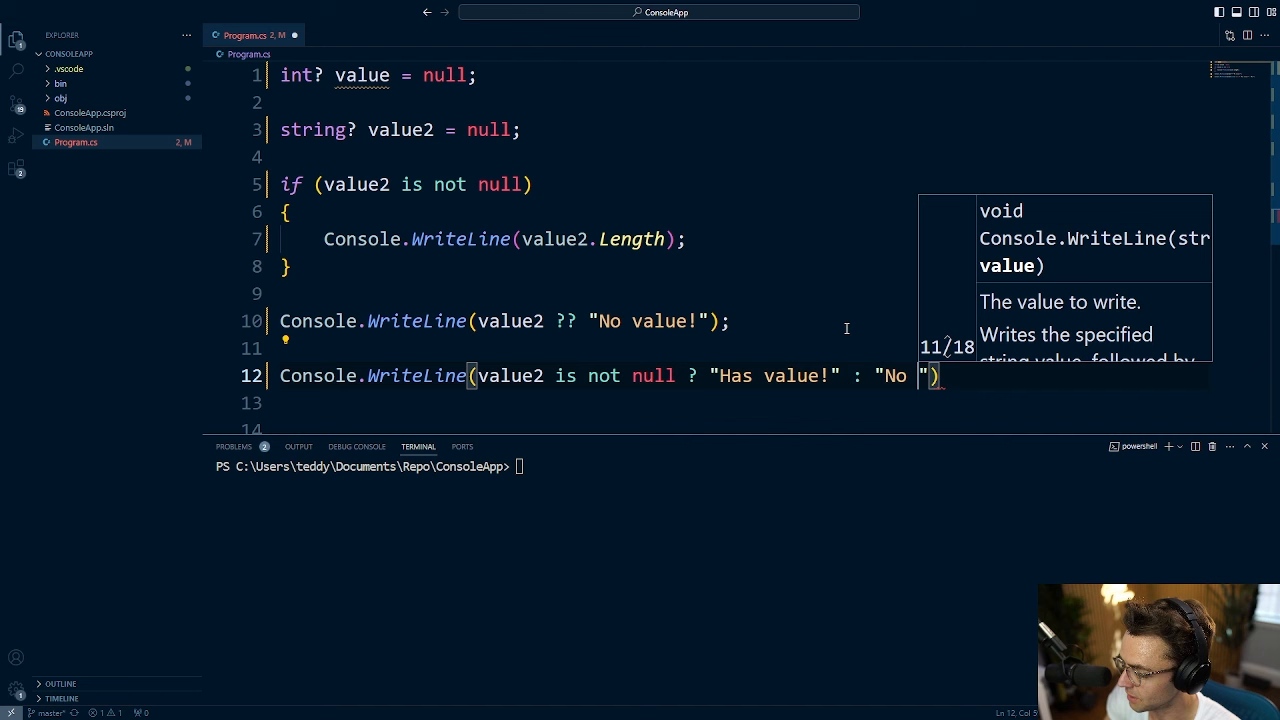
{"action": "type", "text": "value"}
{"action": "key", "text": "Right"}
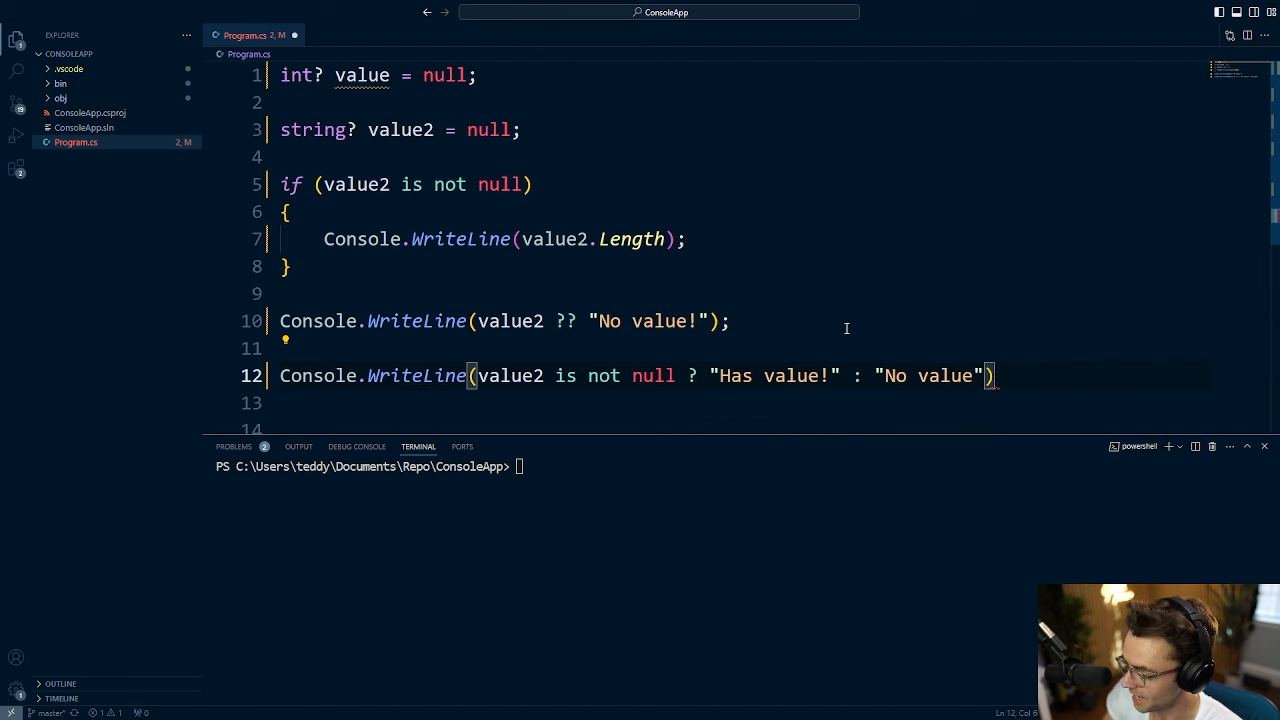
{"action": "type", "text": ";"}
{"action": "key", "text": "ctrl+s"}
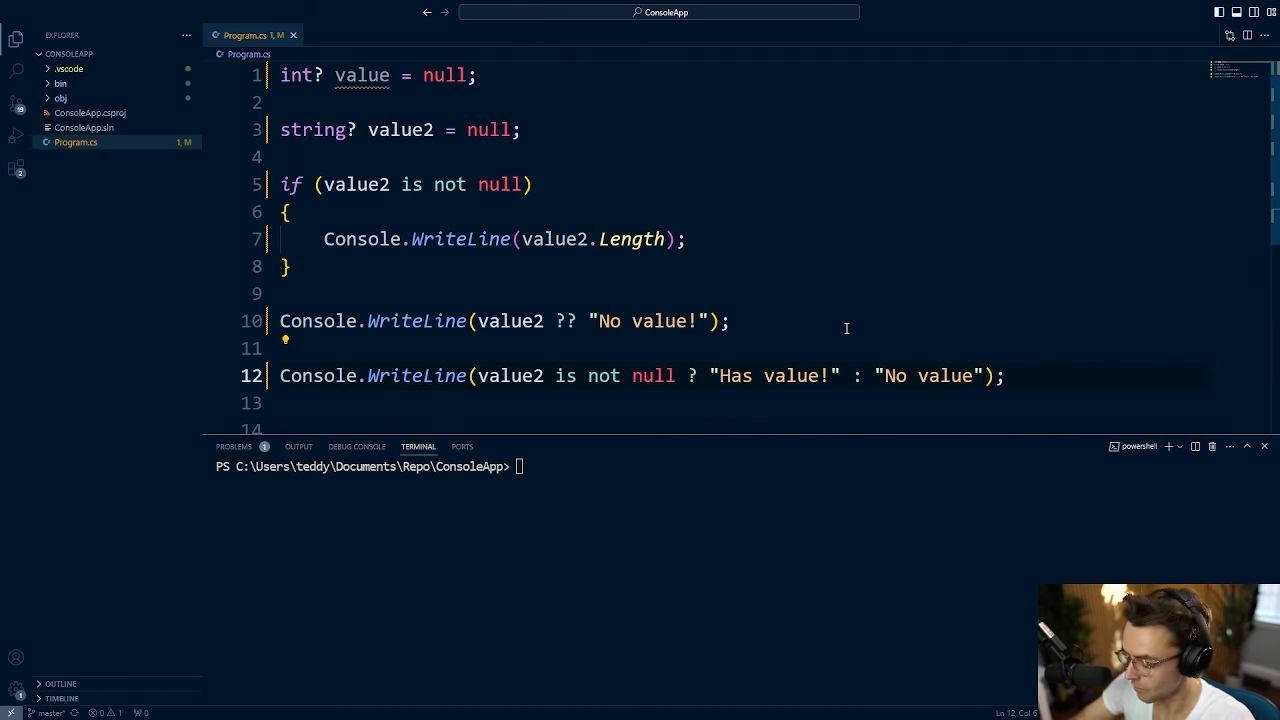